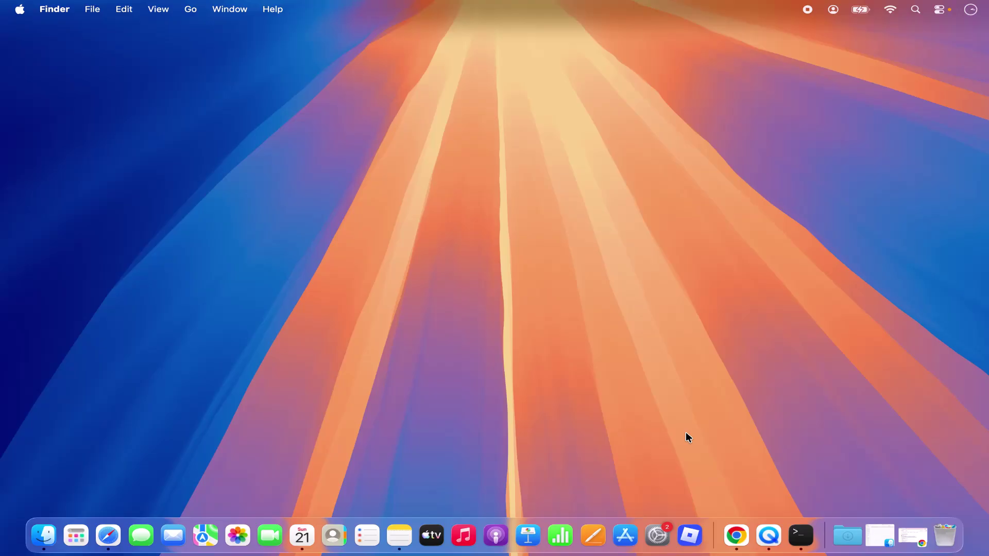
# In Chrome, open the JetBrains PyCharm site from the search results and download the macOS .dmg (Apple Silicon) installer.
pyautogui.click(735, 535)
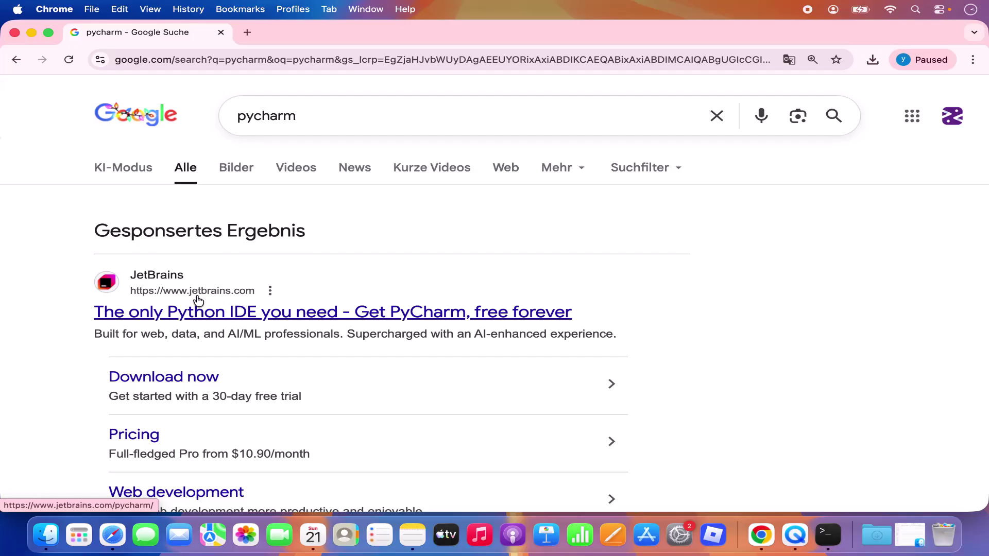
pyautogui.click(217, 322)
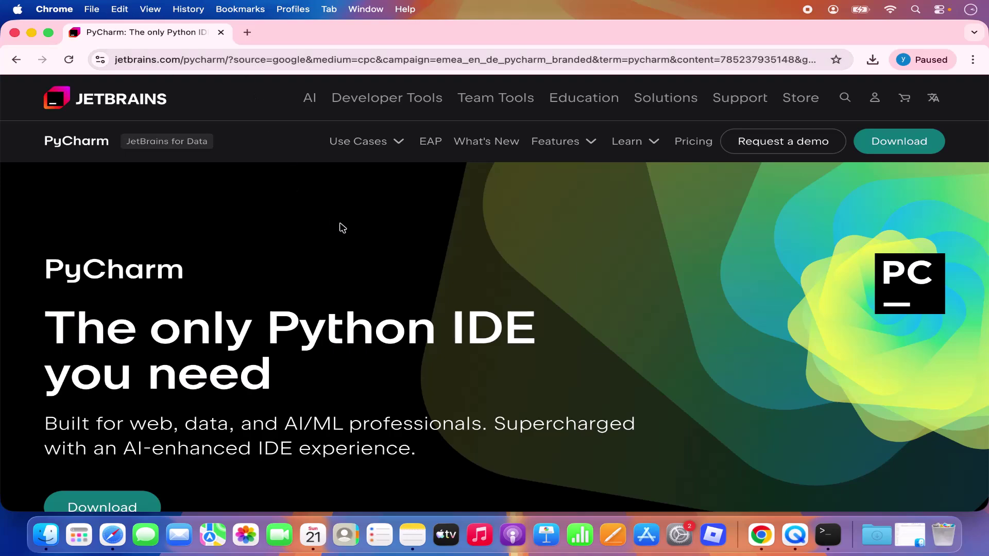
pyautogui.scroll(-3, 350, 265)
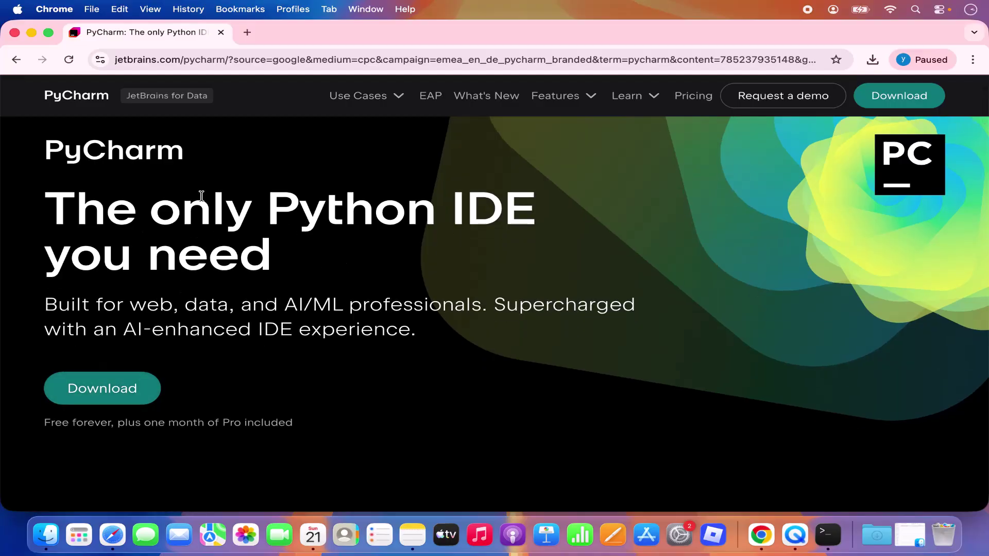
pyautogui.click(137, 390)
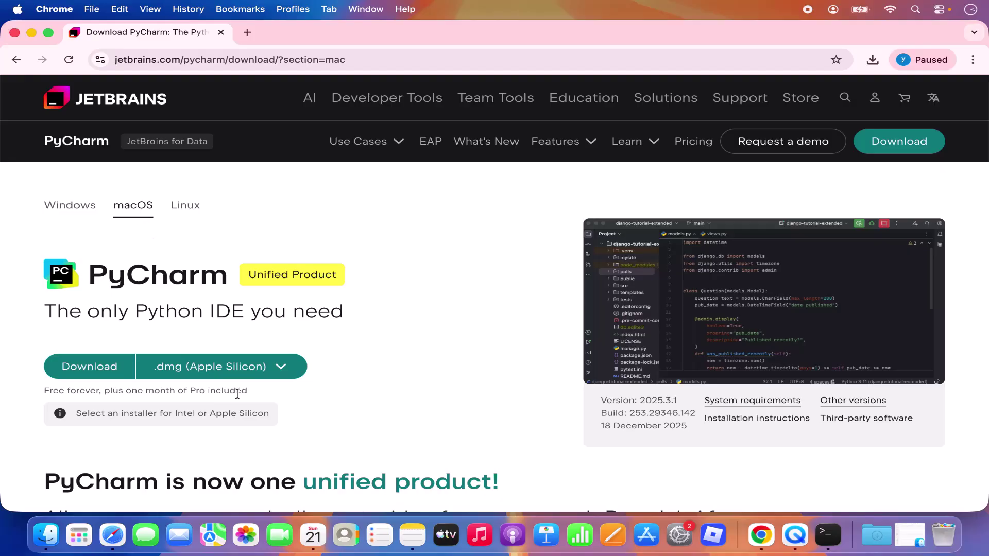
pyautogui.click(213, 370)
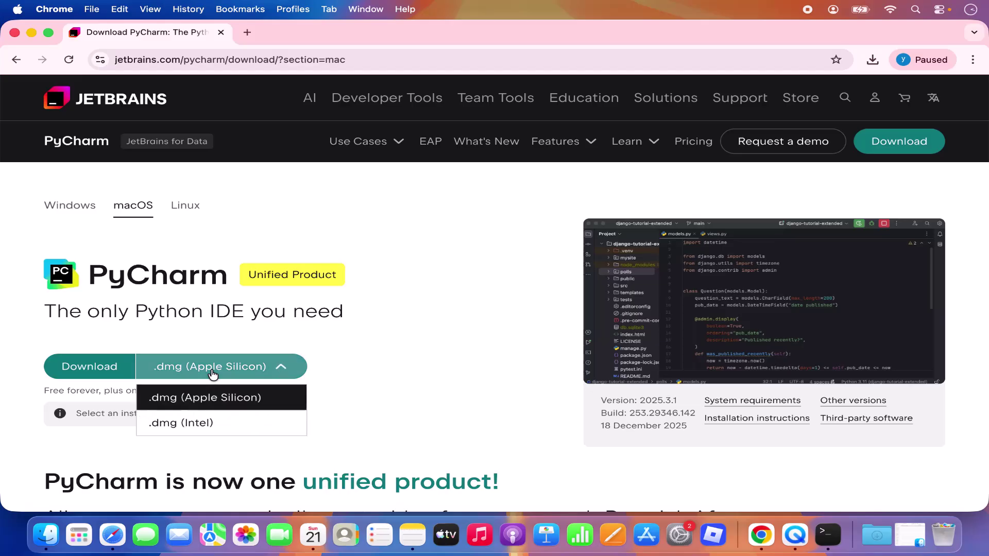
pyautogui.click(213, 406)
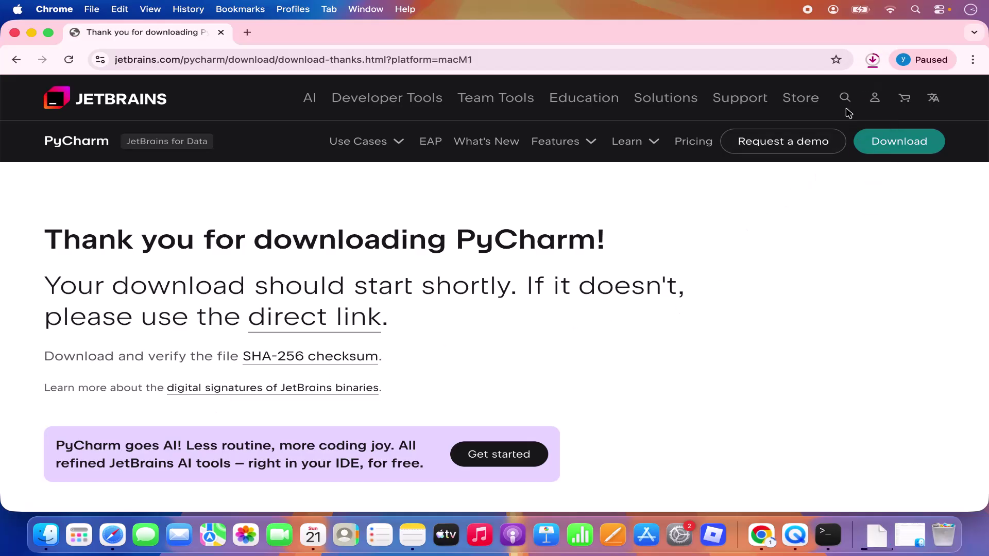
# Open the downloaded pycharm-2025.3.1-aarch64.dmg and minimize the browser window.
pyautogui.click(873, 61)
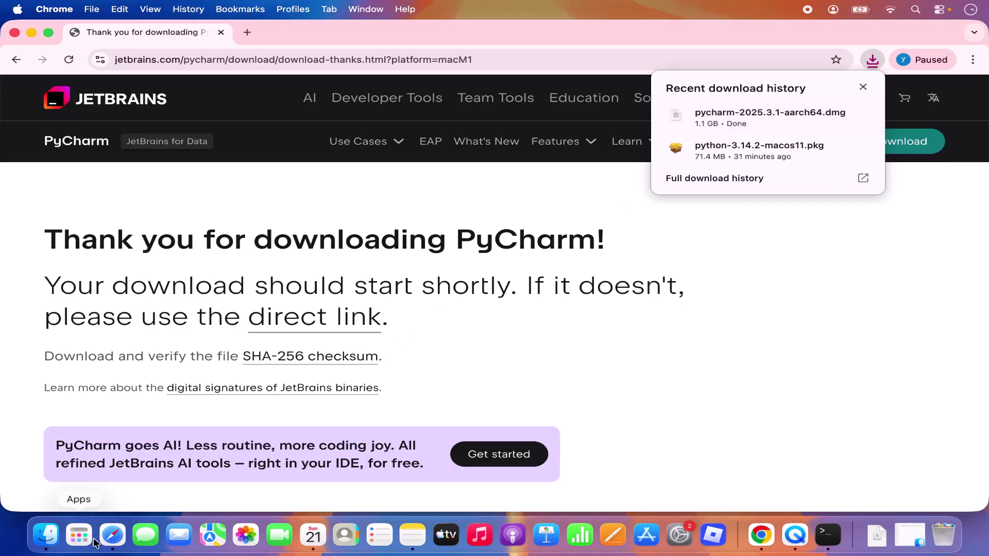
pyautogui.moveTo(713, 129)
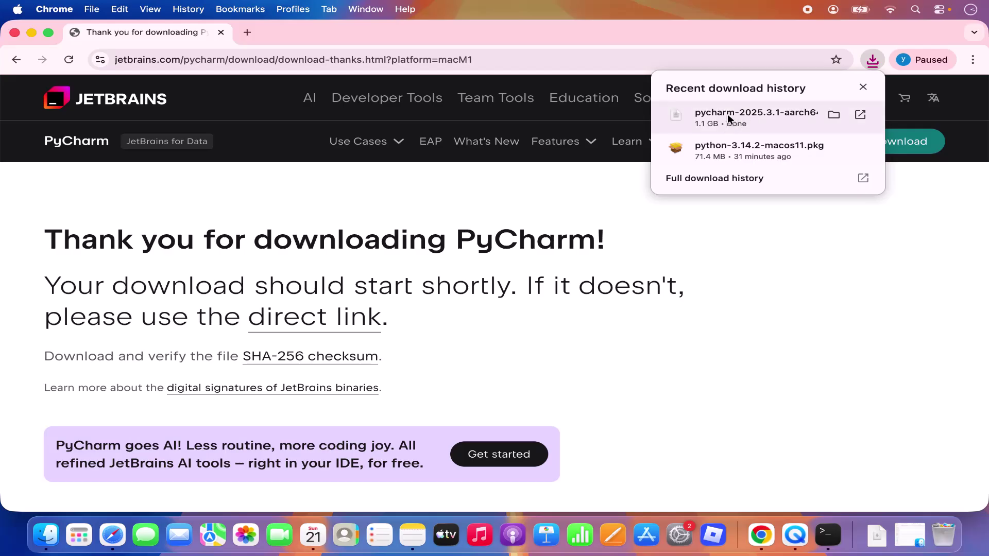
pyautogui.click(728, 118)
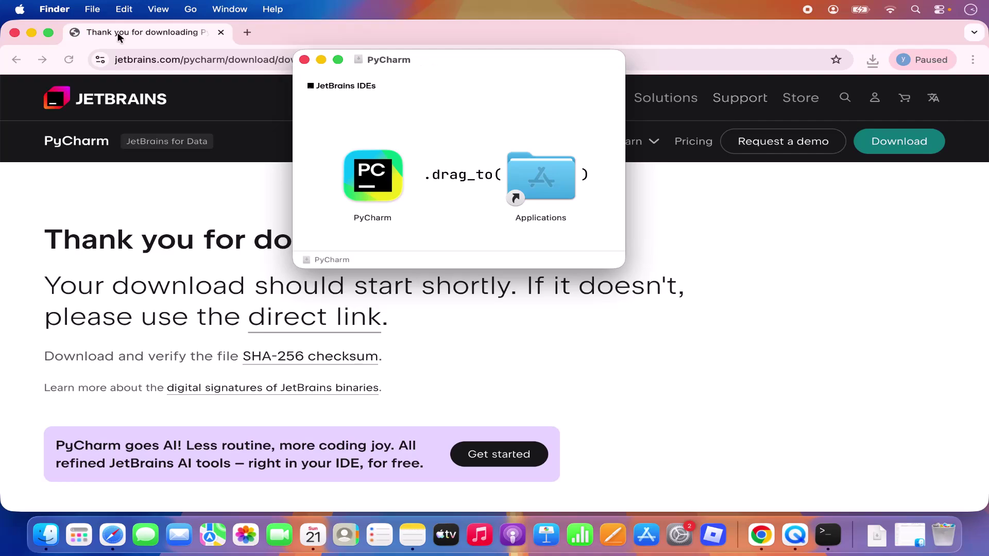
pyautogui.click(32, 32)
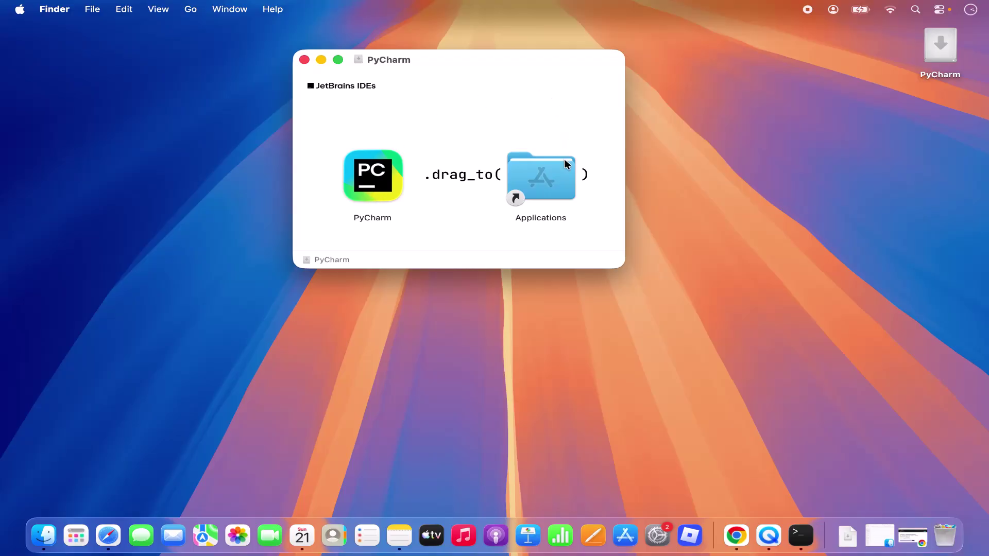
# Copy PyCharm from the disk image into the Applications folder and check that it is listed among the installed apps.
pyautogui.click(381, 177)
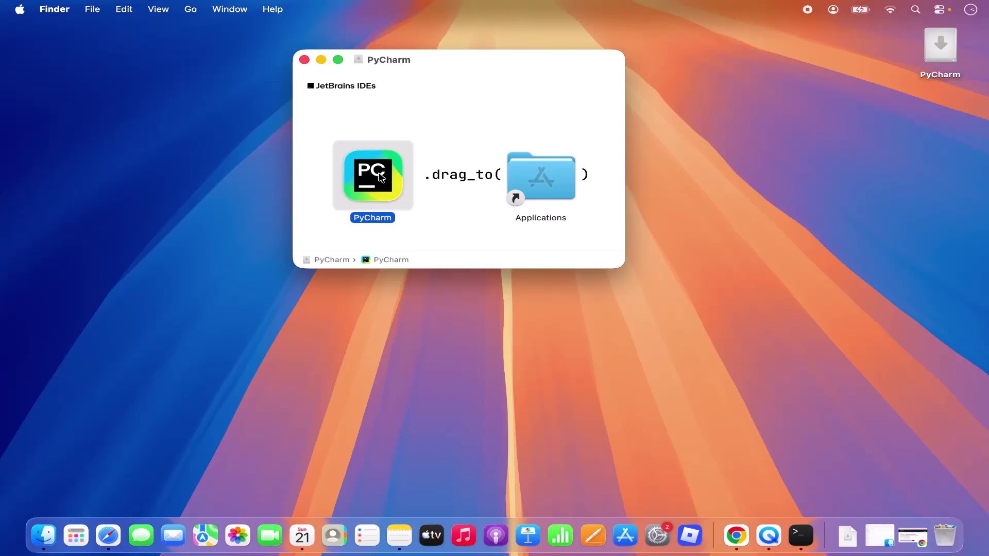
pyautogui.moveTo(381, 178); pyautogui.dragTo(542, 178)
pyautogui.click(77, 538)
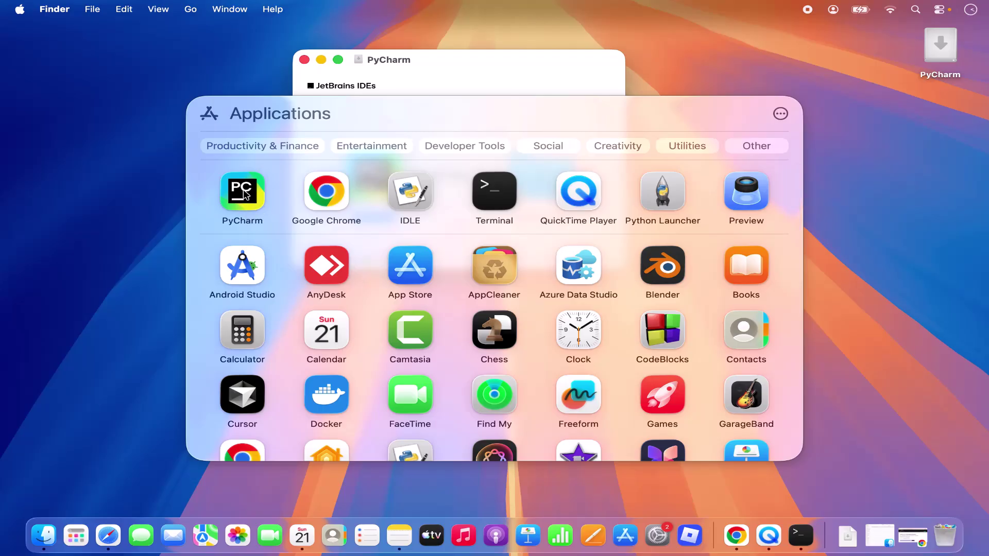
pyautogui.click(444, 67)
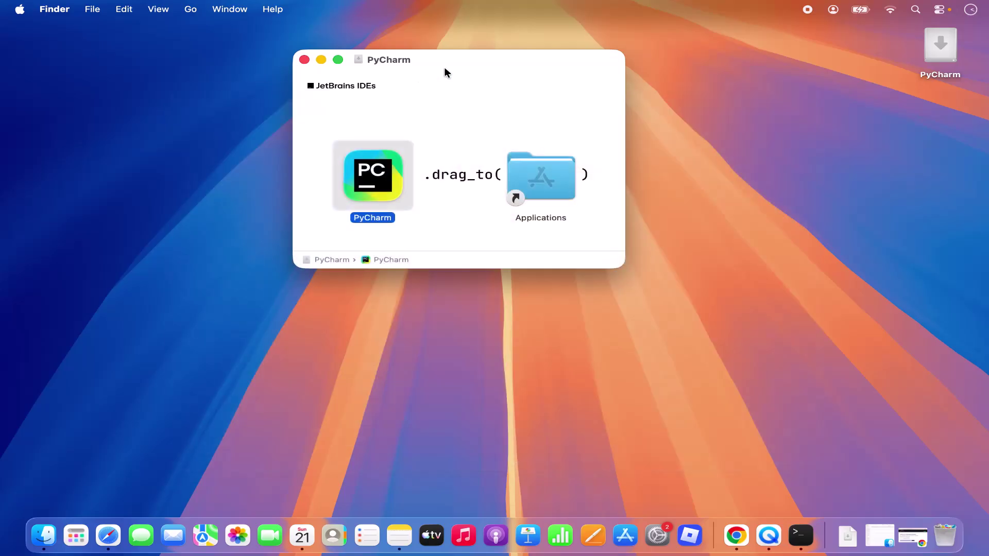
# Close the installer window and eject the PyCharm disk image from the desktop.
pyautogui.click(304, 60)
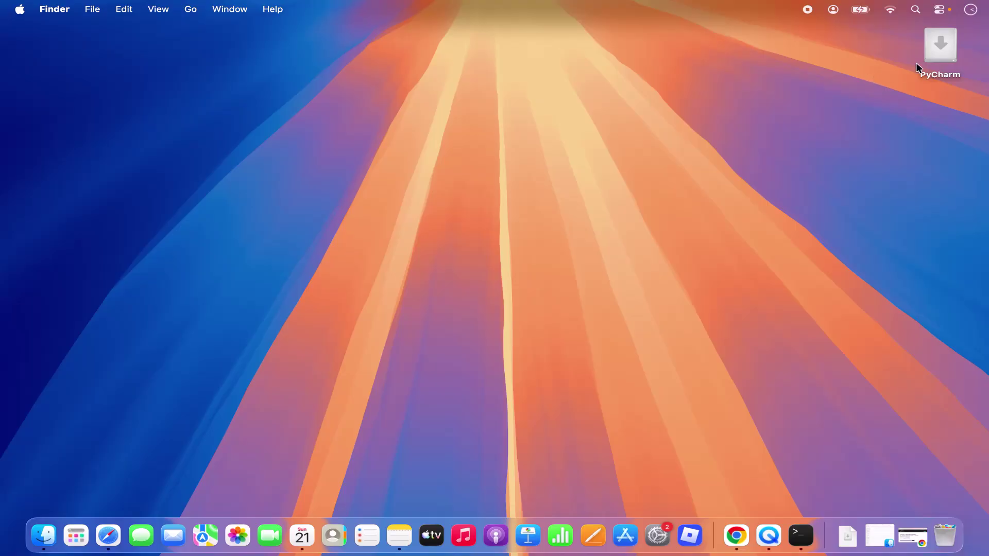
pyautogui.rightClick(936, 65)
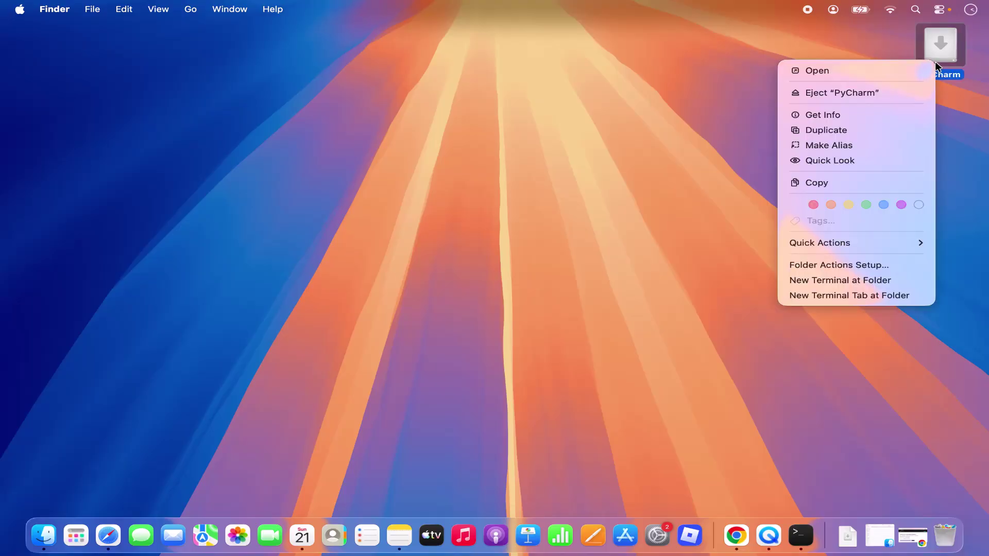
pyautogui.click(870, 97)
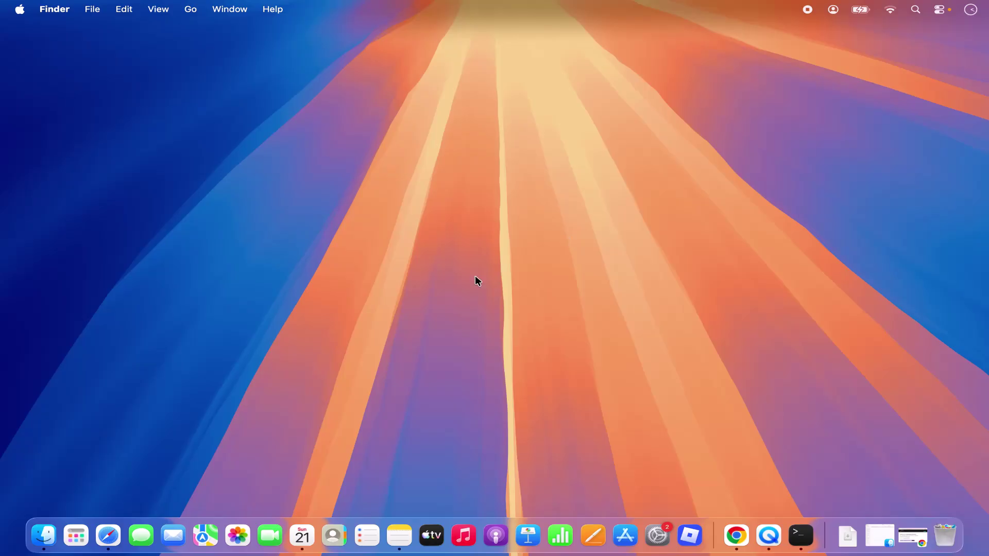
# Launch PyCharm from the installed applications and confirm opening the app downloaded from the internet.
pyautogui.click(76, 538)
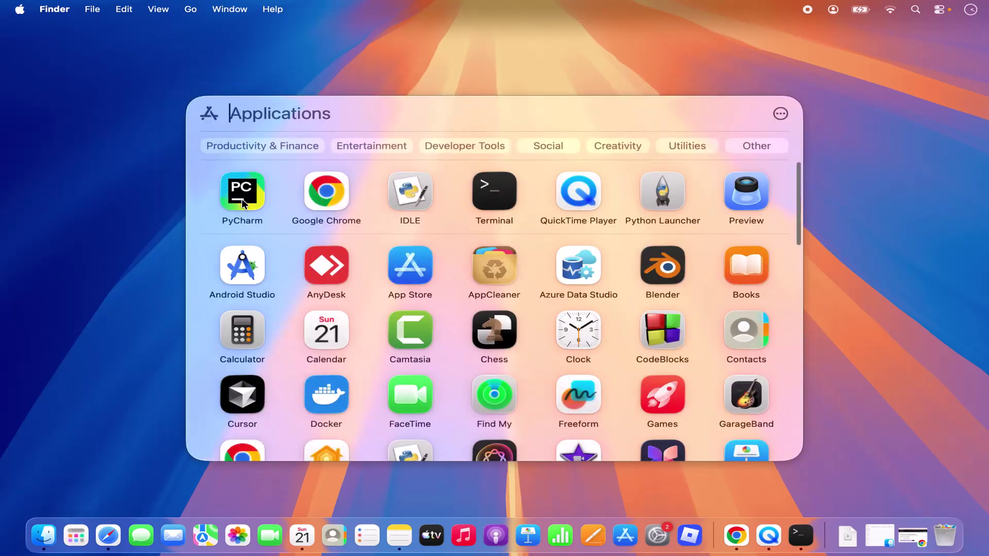
pyautogui.click(242, 200)
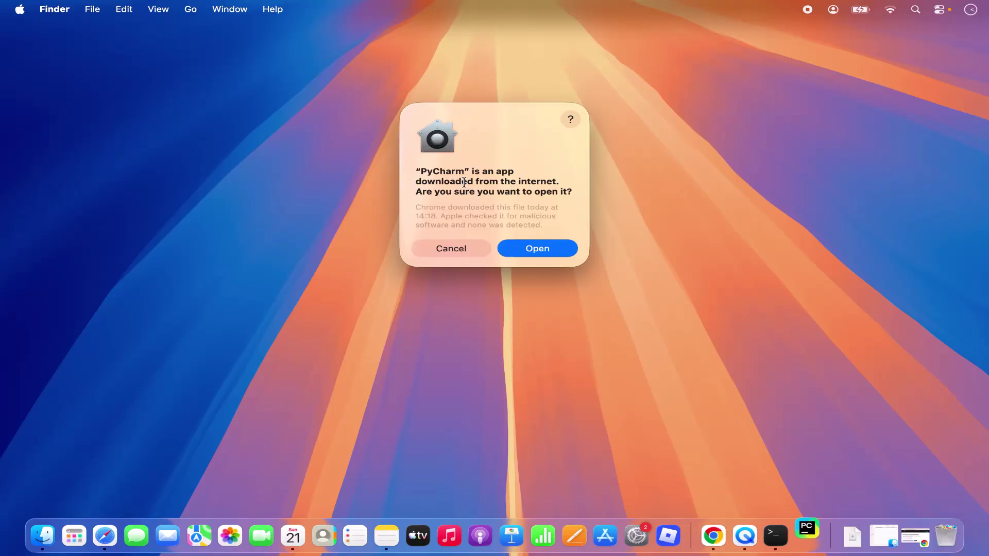
pyautogui.click(541, 249)
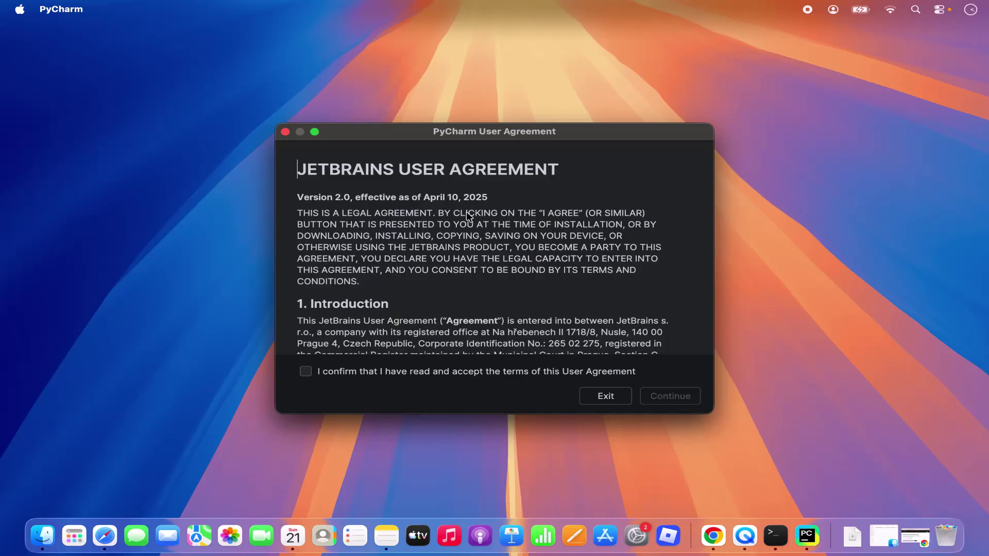
# Read through the JetBrains User Agreement to its end, accept its terms and continue.
pyautogui.scroll(-20, 459, 257)
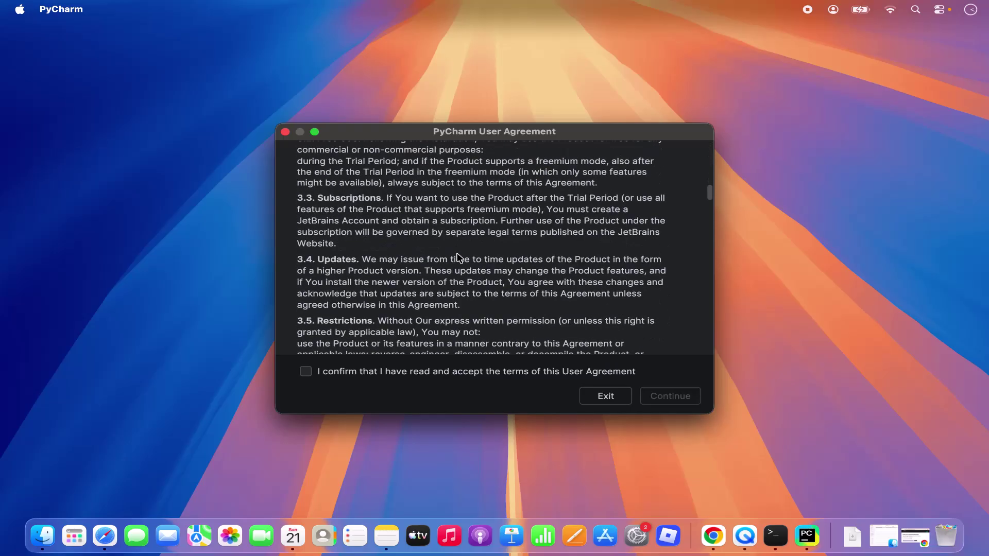
pyautogui.scroll(-20, 459, 257)
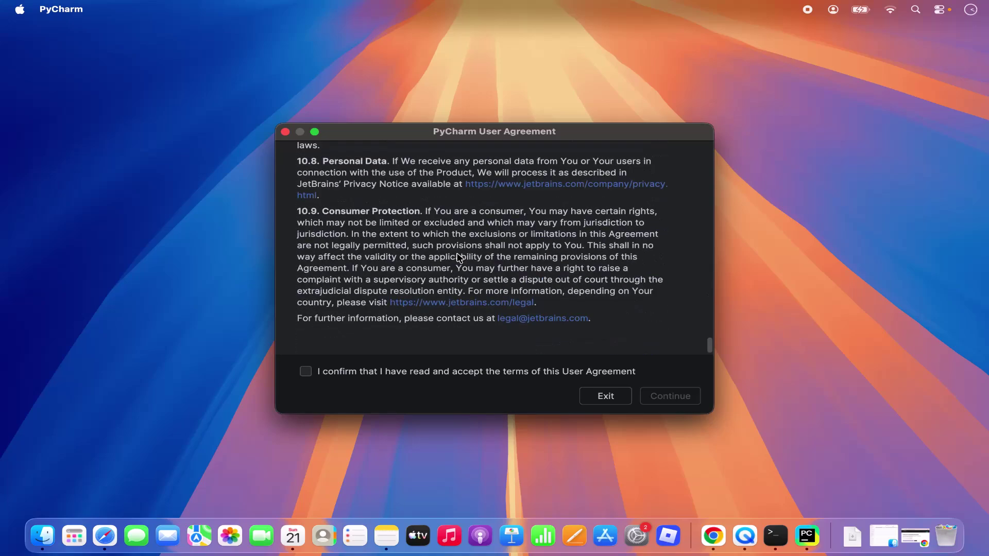
pyautogui.click(305, 373)
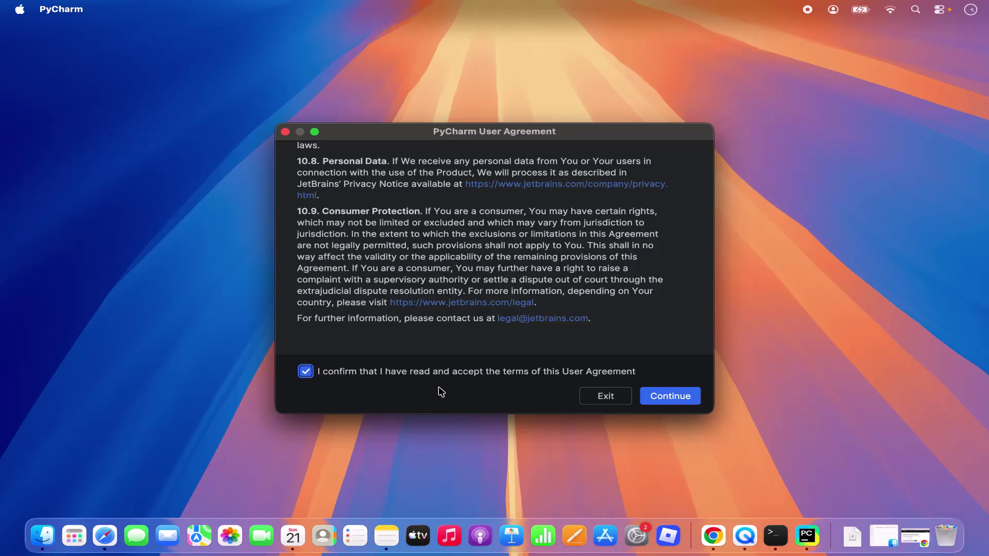
pyautogui.click(656, 402)
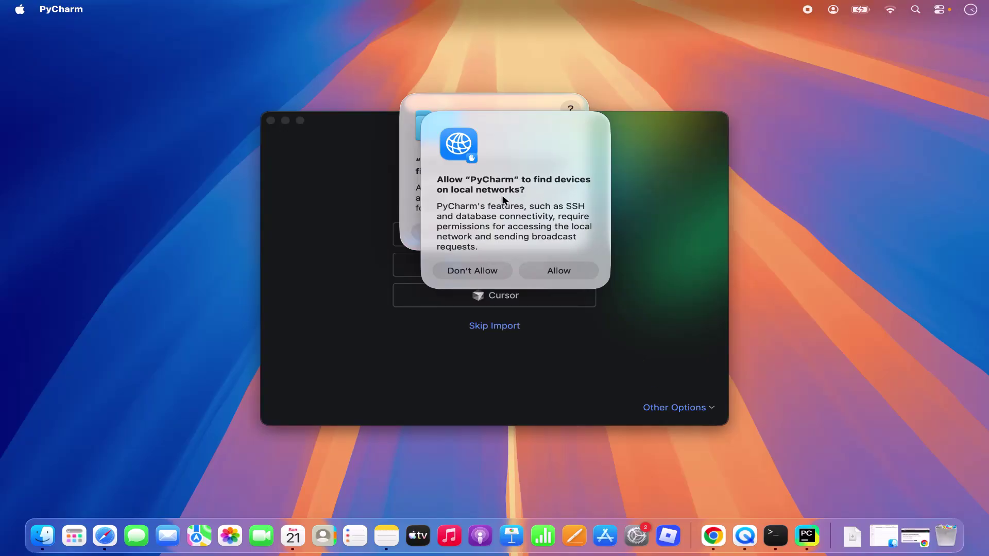
# Allow PyCharm to access local networks and the Documents folder, and skip importing settings from other editors.
pyautogui.click(552, 273)
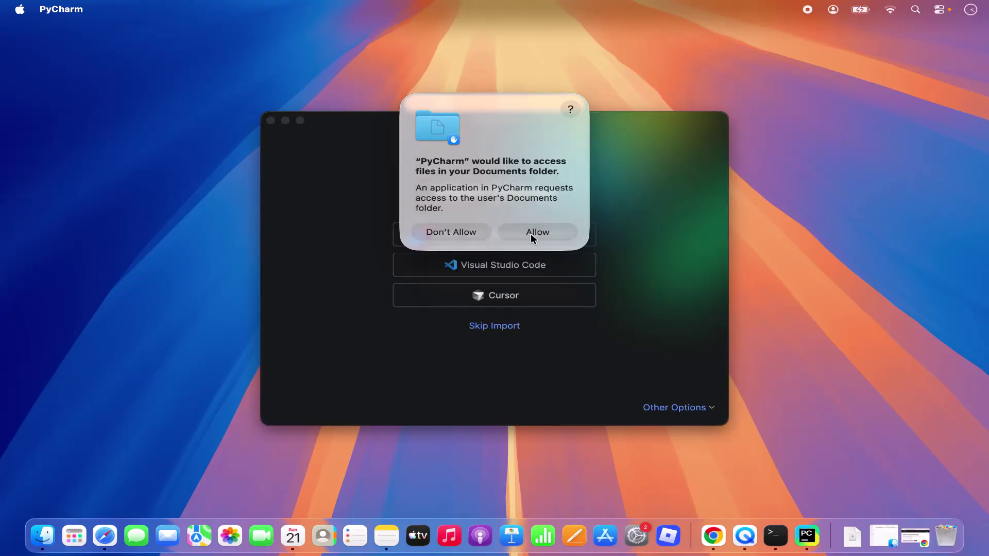
pyautogui.click(531, 235)
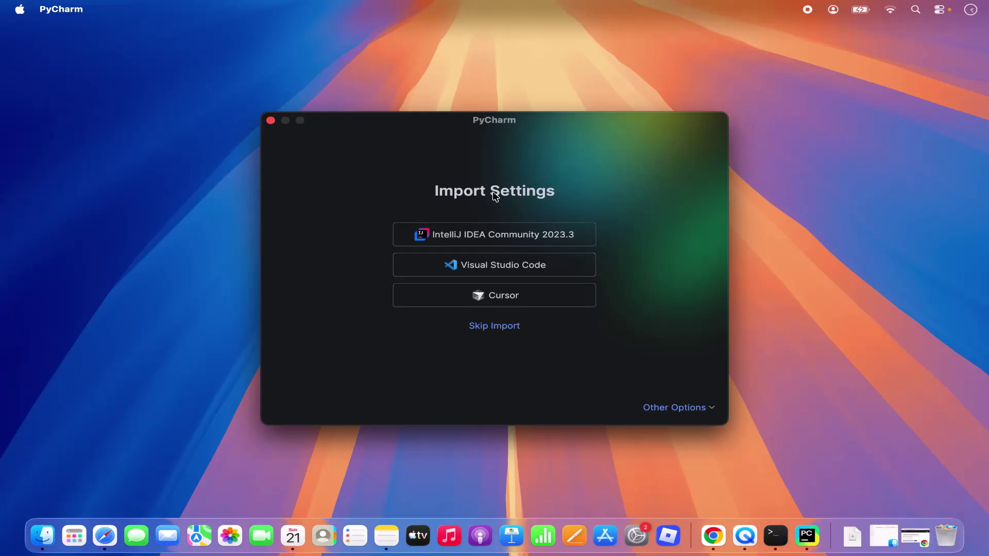
pyautogui.click(489, 329)
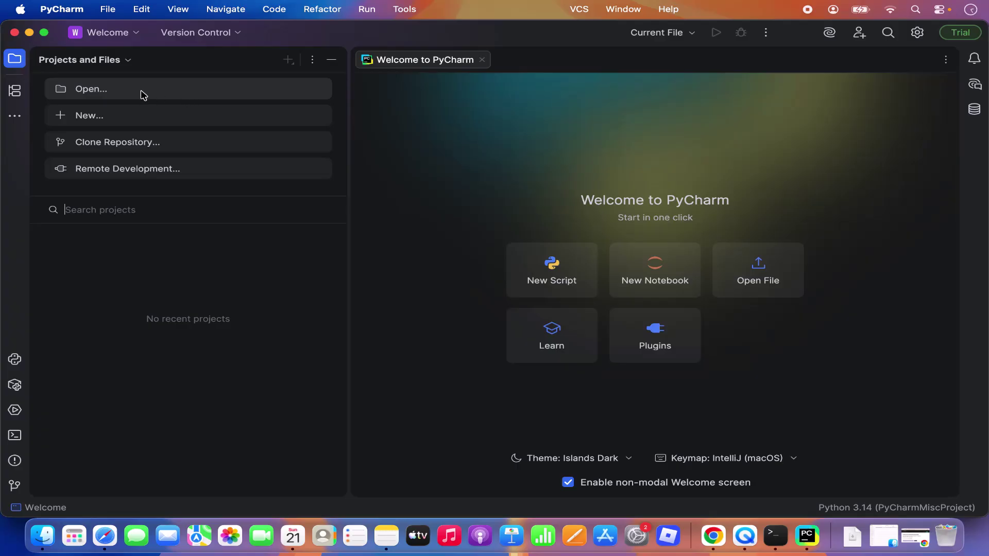
# Create a new Python script from the welcome page and highlight the name variable and the 'PyCharm' argument in its sample code.
pyautogui.click(456, 184)
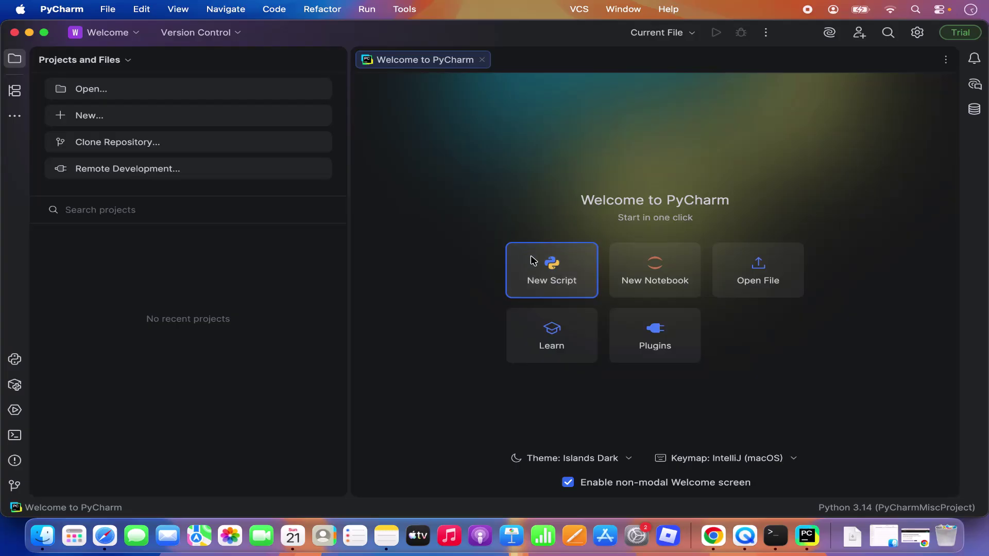
pyautogui.click(547, 282)
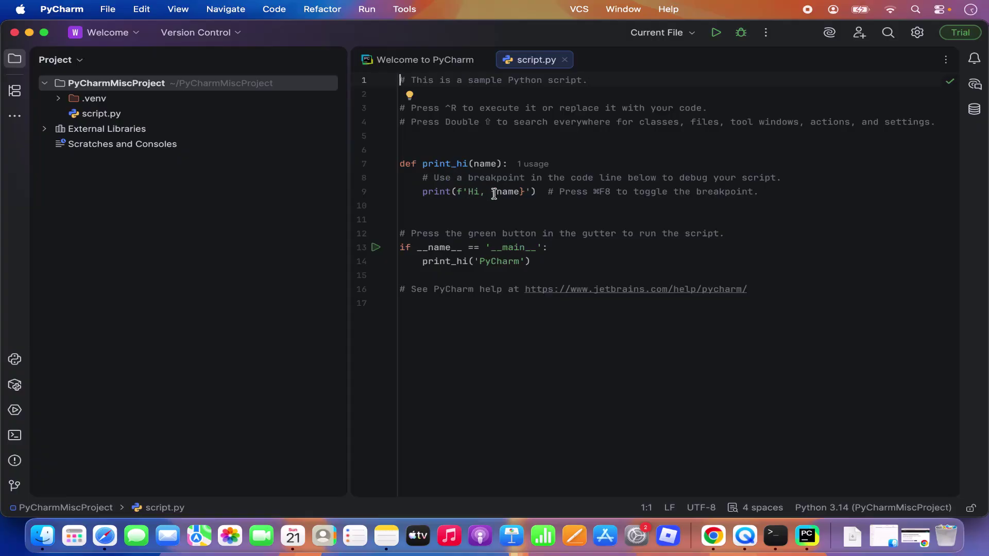
pyautogui.doubleClick(514, 193)
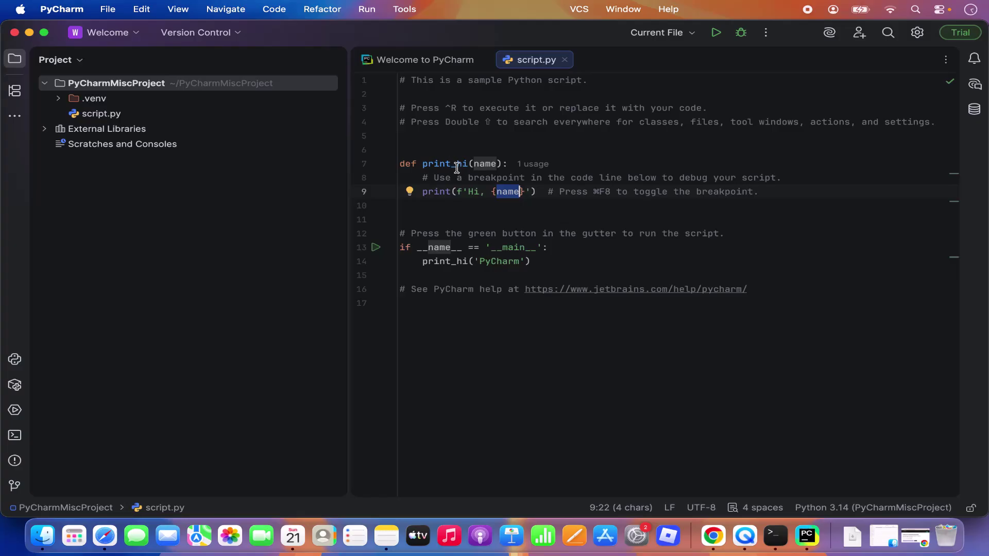
pyautogui.doubleClick(496, 261)
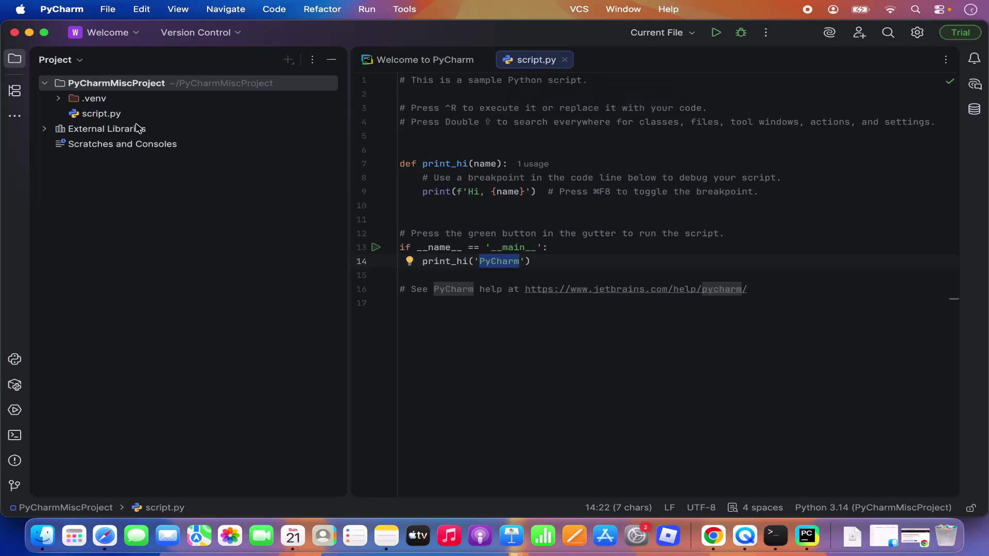
# Run script.py from the PyCharmMiscProject project and highlight the greeting printed in the run output.
pyautogui.click(118, 120)
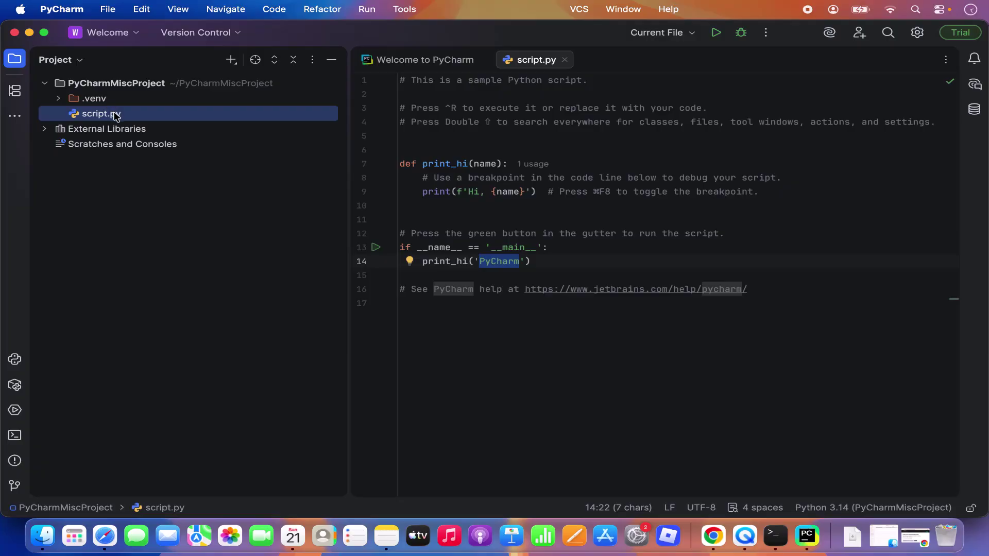
pyautogui.click(716, 33)
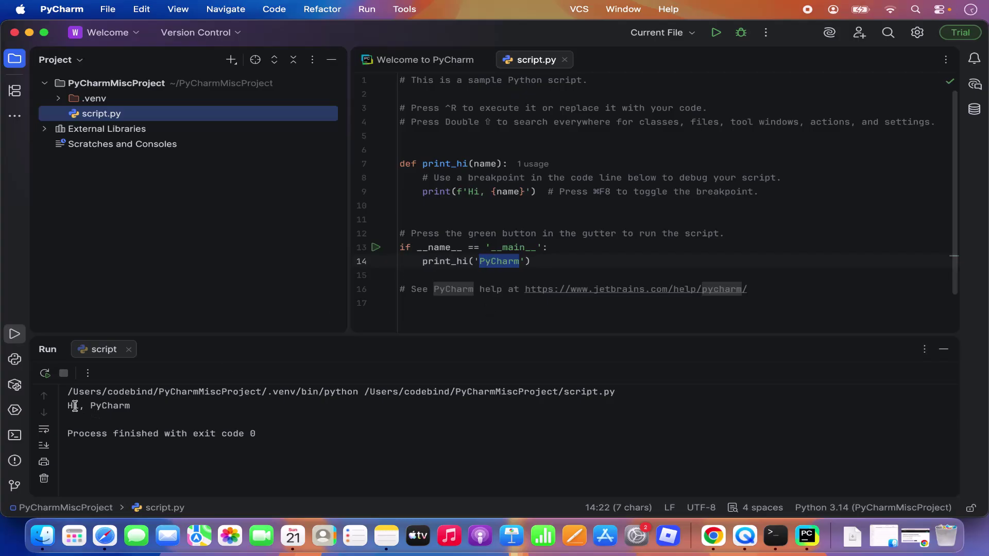
pyautogui.moveTo(68, 406); pyautogui.dragTo(120, 406)
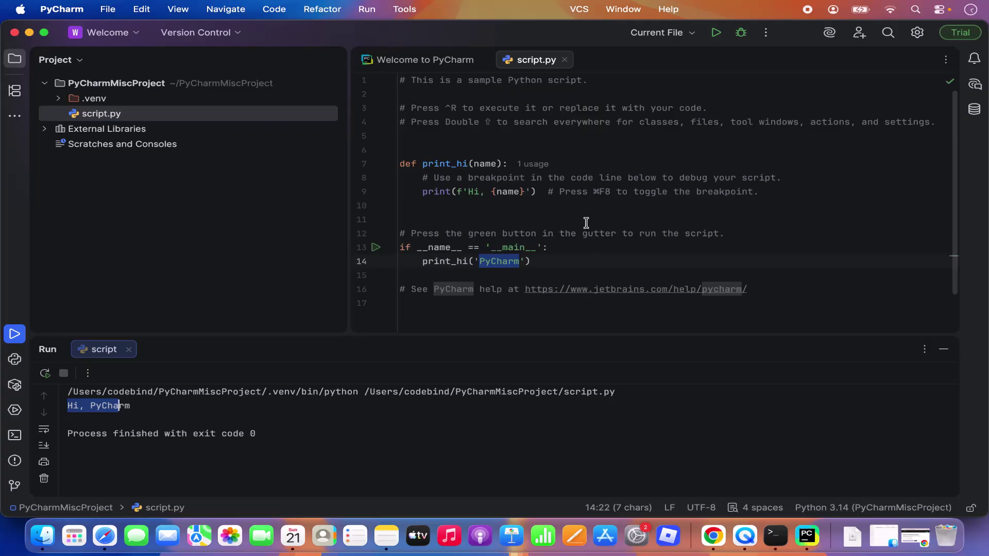
pyautogui.click(647, 203)
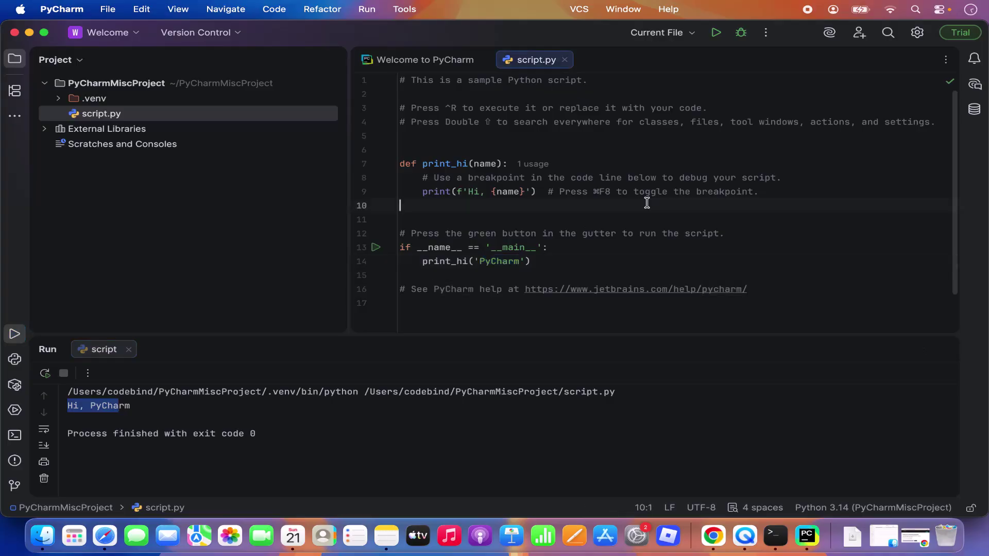
# Open the AI Chat assistant and examine its plugin offer and feature list.
pyautogui.click(973, 88)
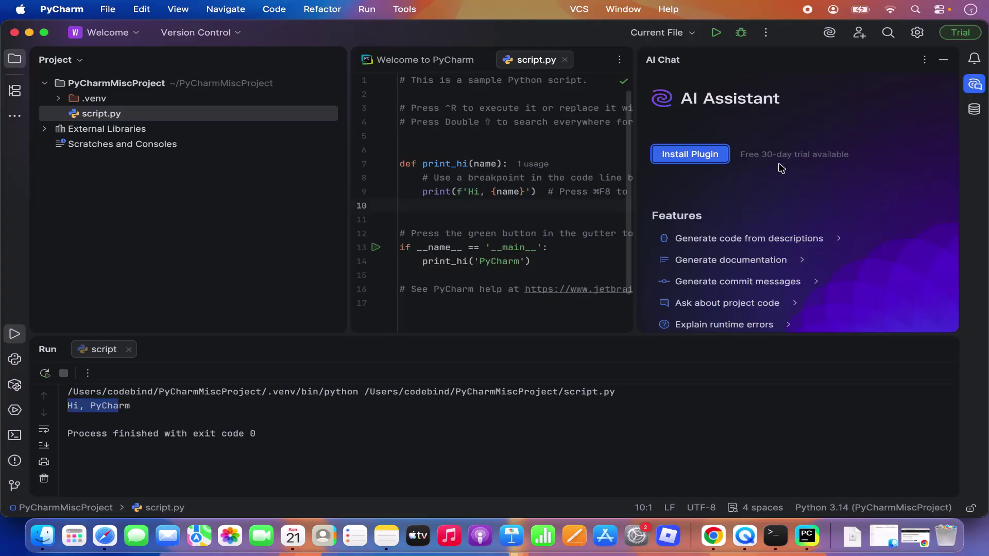
pyautogui.scroll(-3, 781, 168)
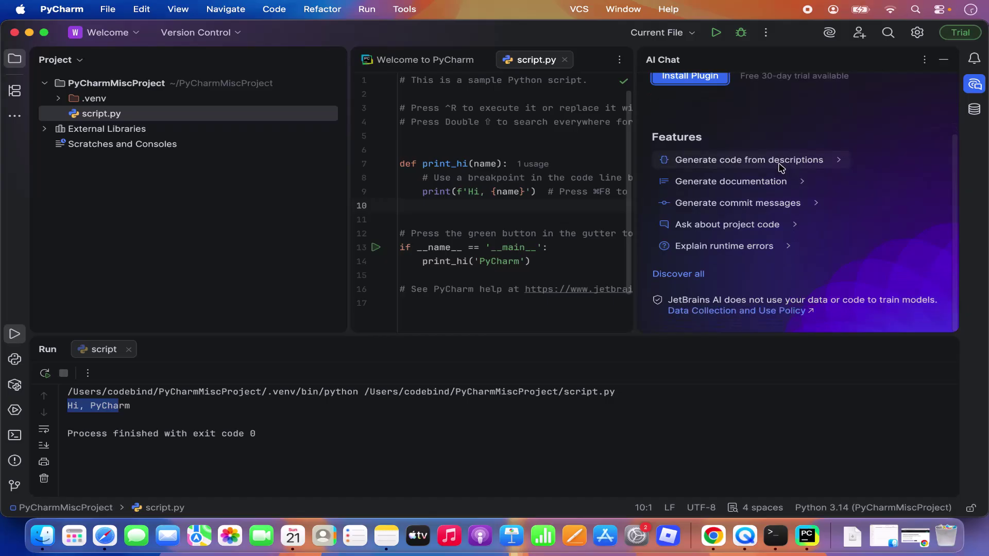
pyautogui.scroll(1, 781, 168)
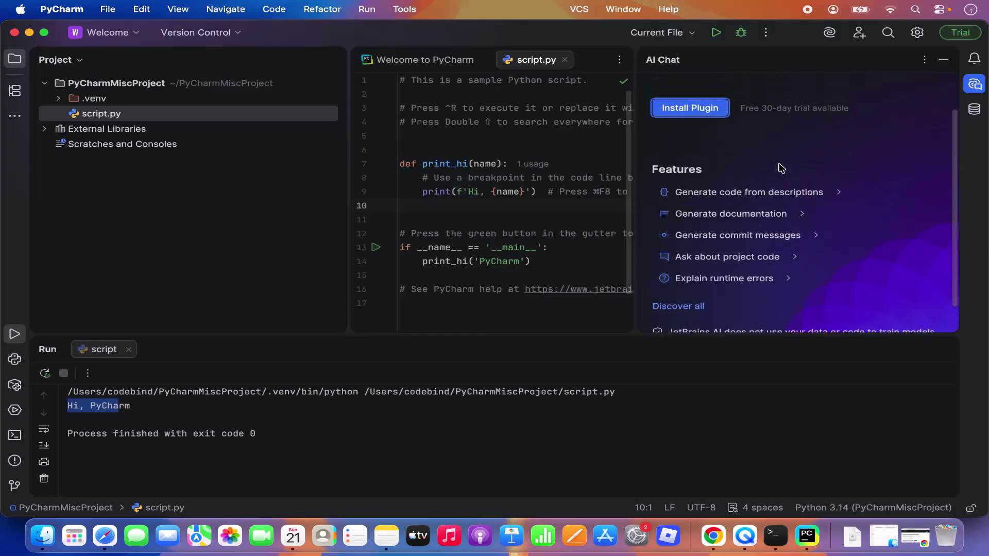
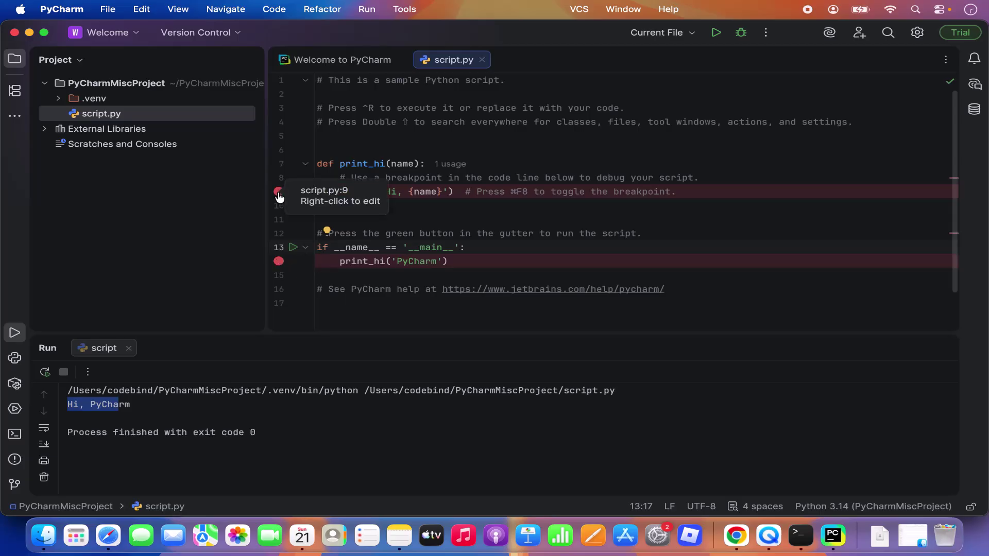
# Start debugging script.py and expand Special Variables to examine the values at the first breakpoint.
pyautogui.click(743, 35)
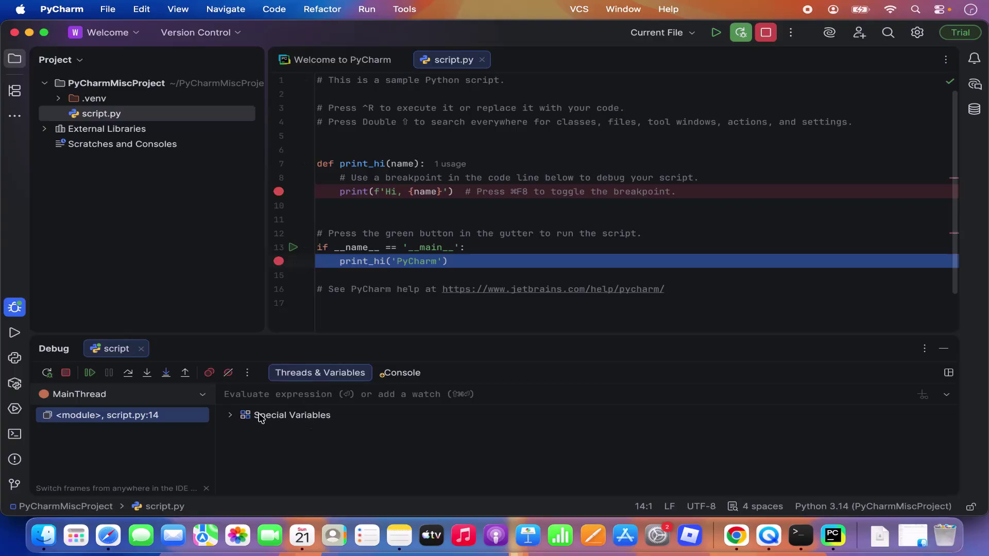
pyautogui.click(230, 415)
pyautogui.scroll(-3, 314, 454)
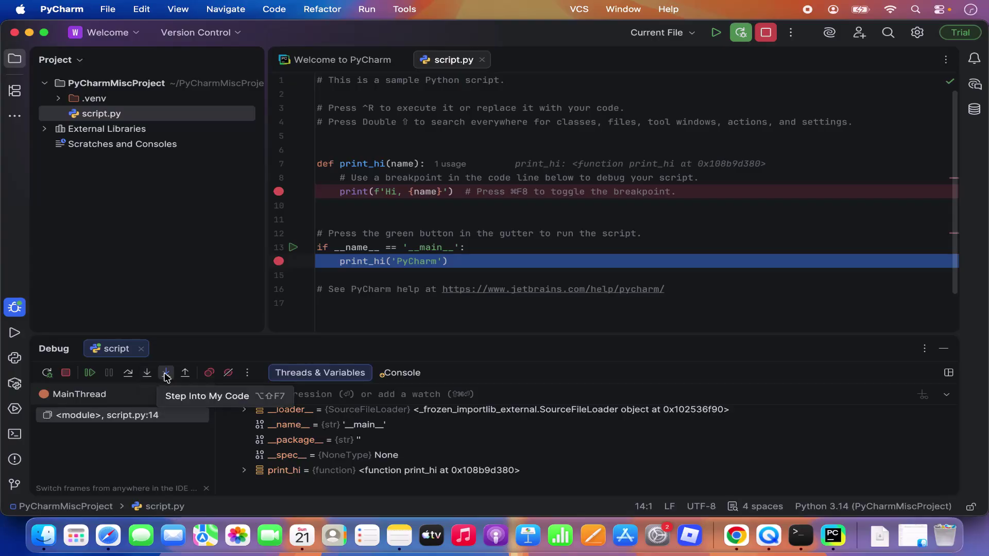
# Step over to the print line in print_hi, inspect the name variable, and resume the program to its end.
pyautogui.click(130, 376)
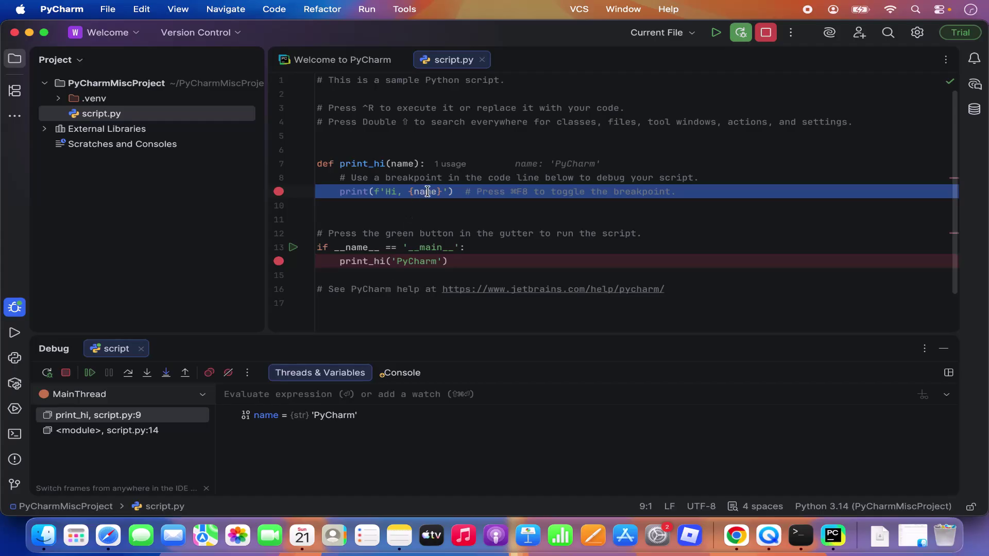
pyautogui.moveTo(427, 192)
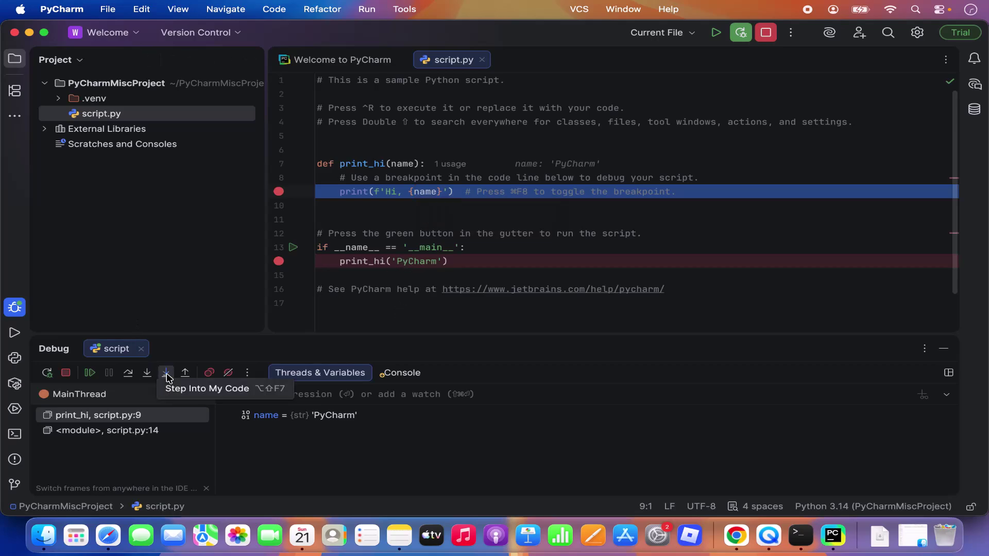
pyautogui.click(90, 378)
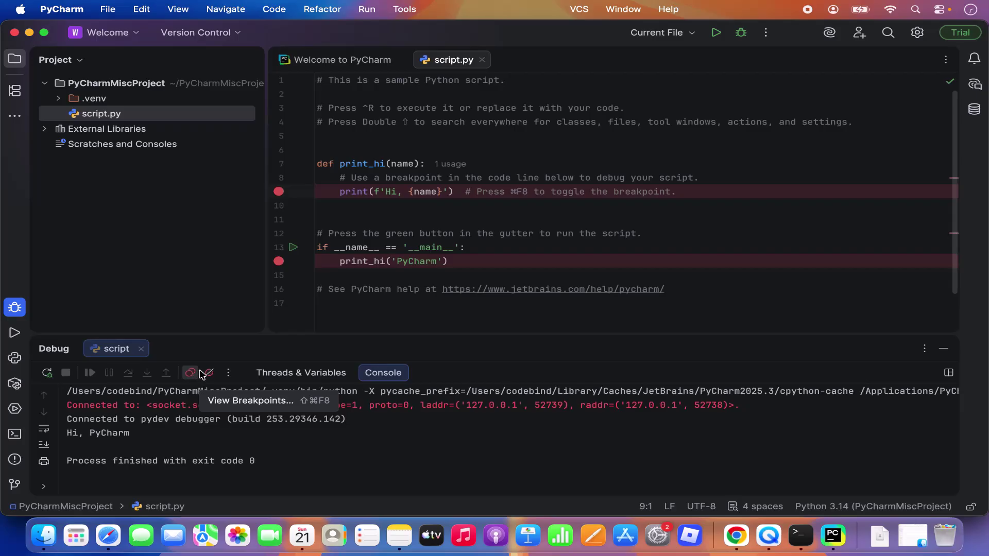
# Remove the breakpoints from lines 14 and 9 of script.py and return to the debug console.
pyautogui.click(279, 262)
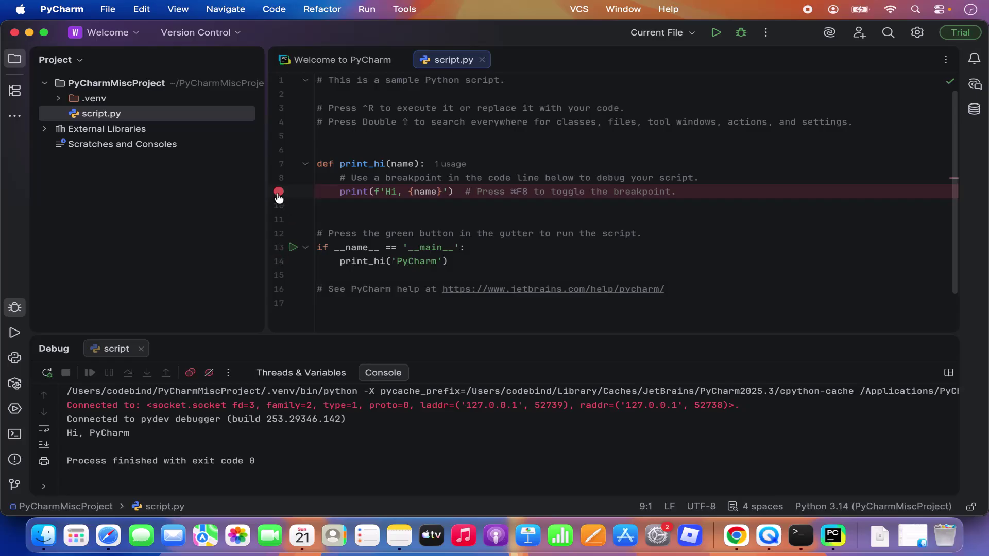
pyautogui.click(280, 195)
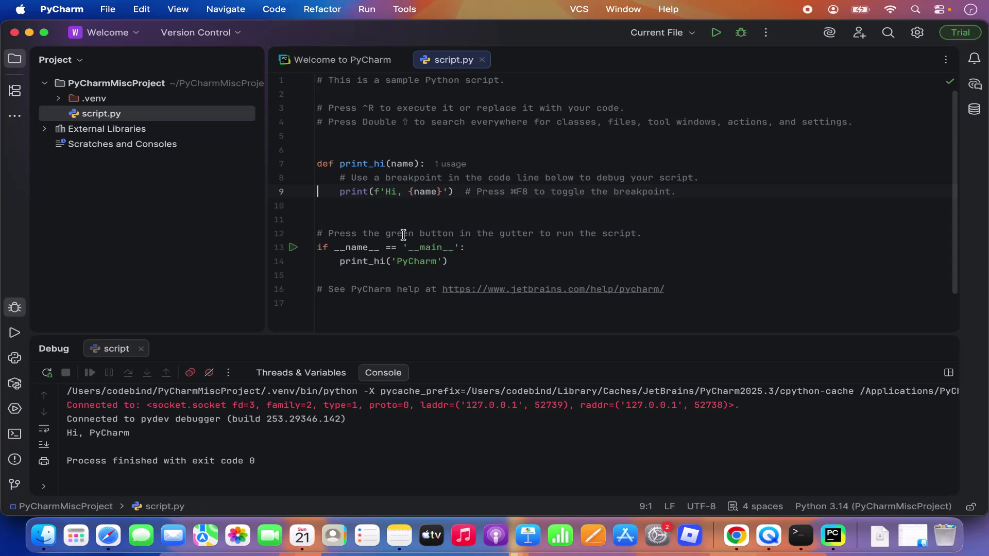
pyautogui.click(203, 439)
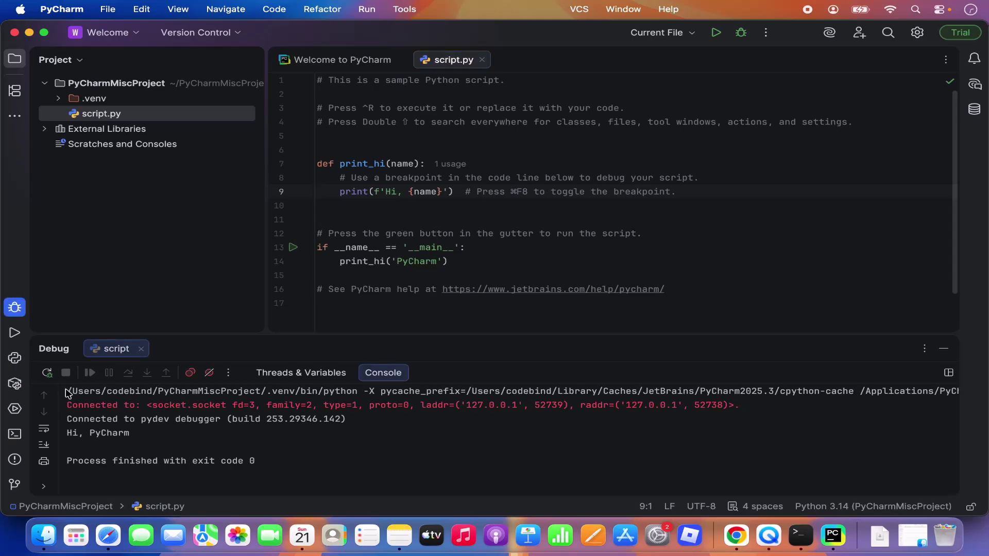
# Open the Python Console and evaluate 2+2.
pyautogui.click(14, 361)
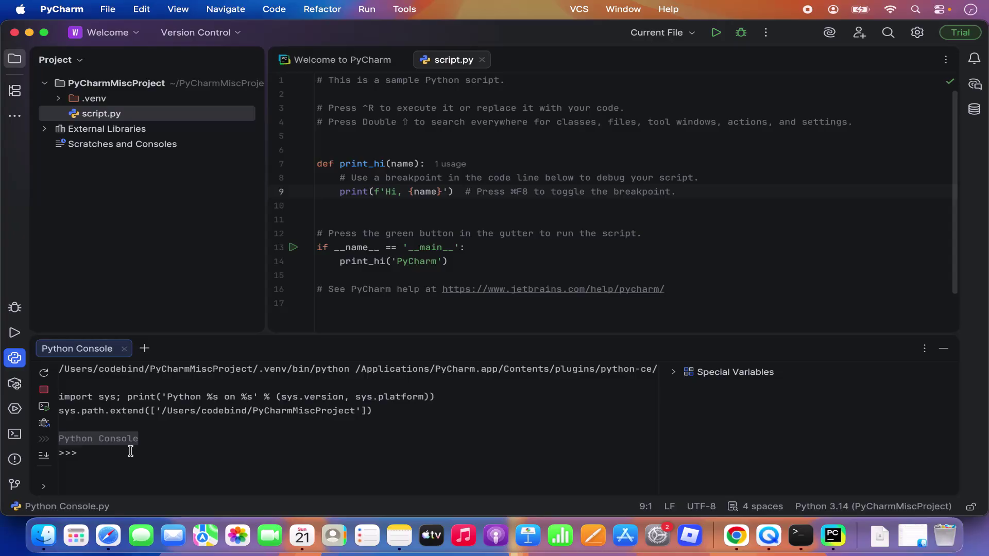
pyautogui.write('2+2')
pyautogui.press('Return')
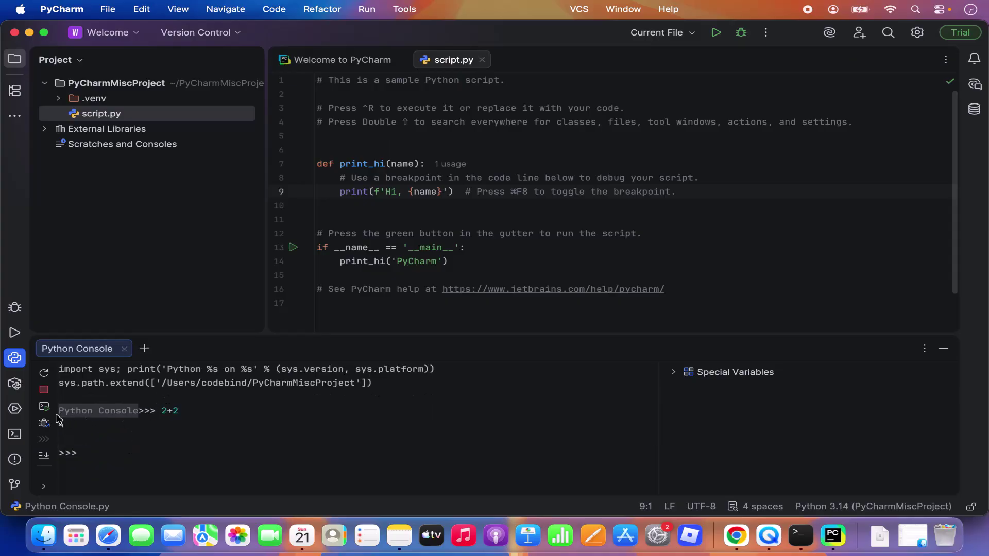
# View the Terminal, Services and Python Packages tool windows, and return to the script.py editor.
pyautogui.click(15, 436)
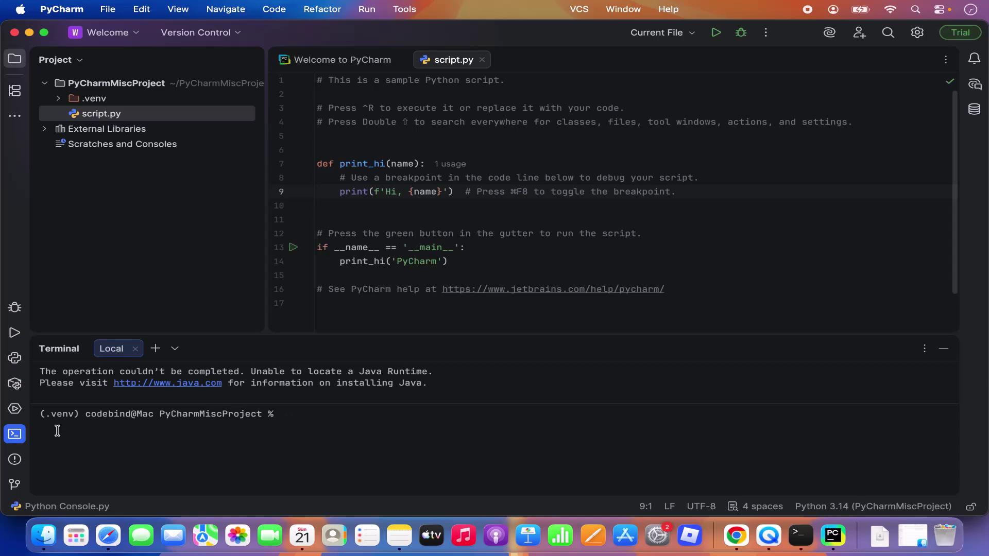
pyautogui.click(15, 409)
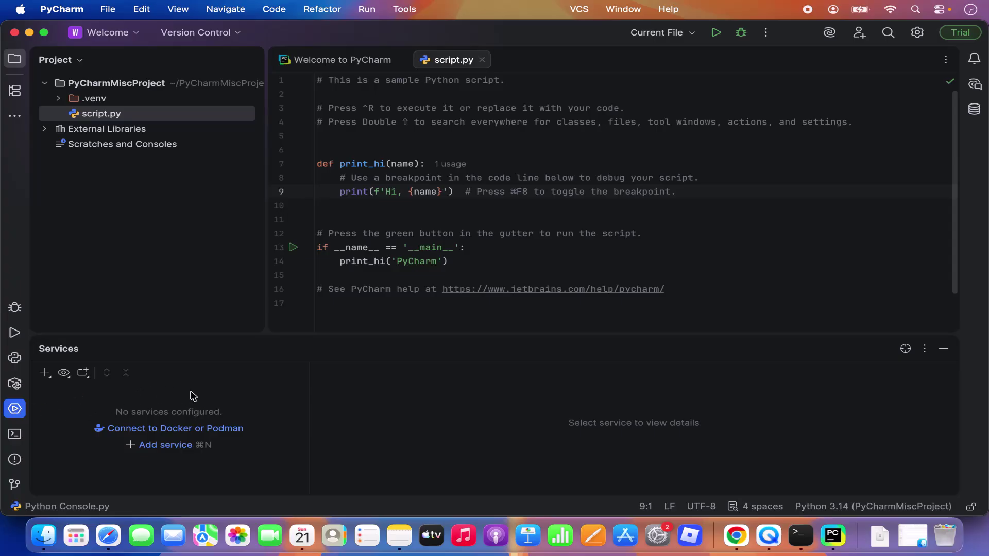
pyautogui.click(15, 383)
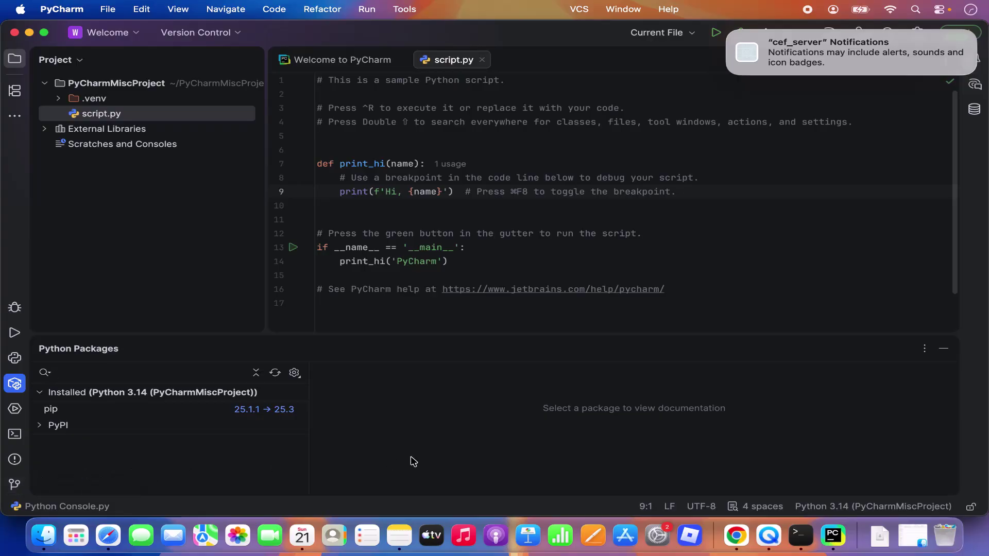
pyautogui.click(428, 206)
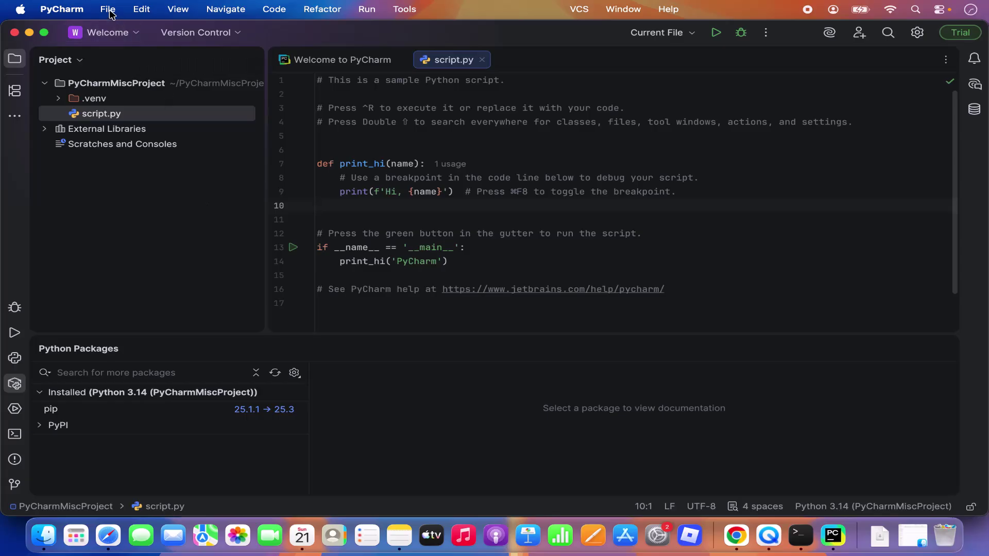
# Open the PyCharm settings and view the Python overview and its Interpreter page.
pyautogui.click(66, 11)
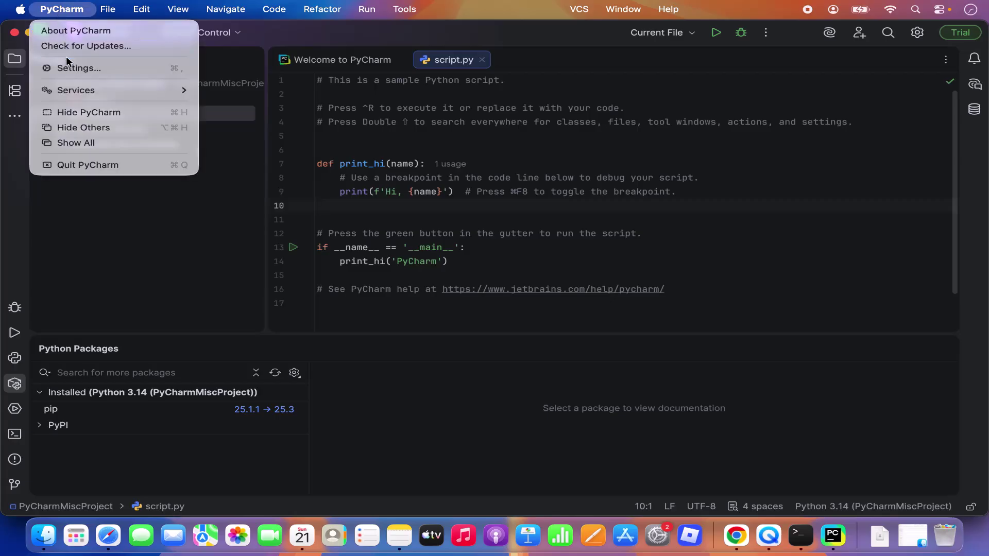
pyautogui.click(77, 68)
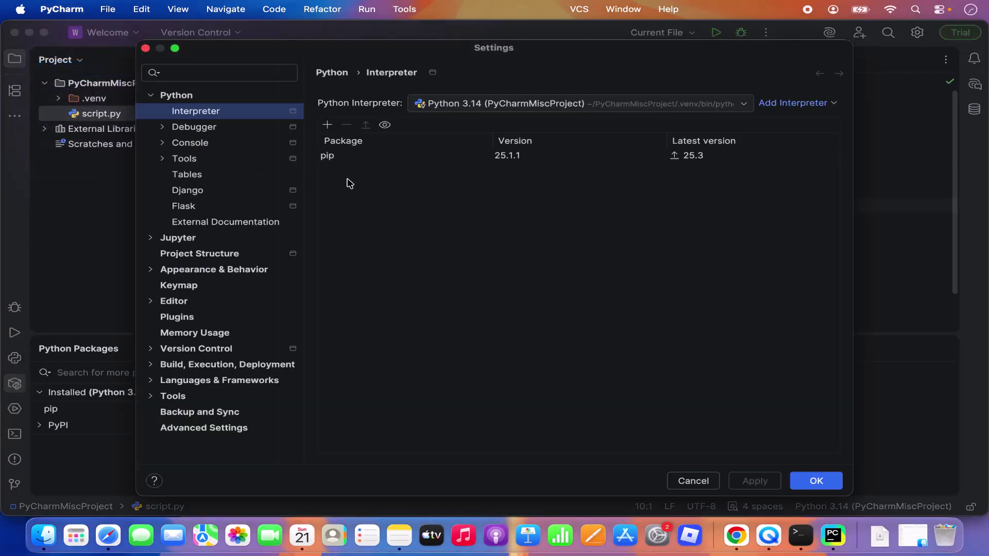
pyautogui.click(188, 100)
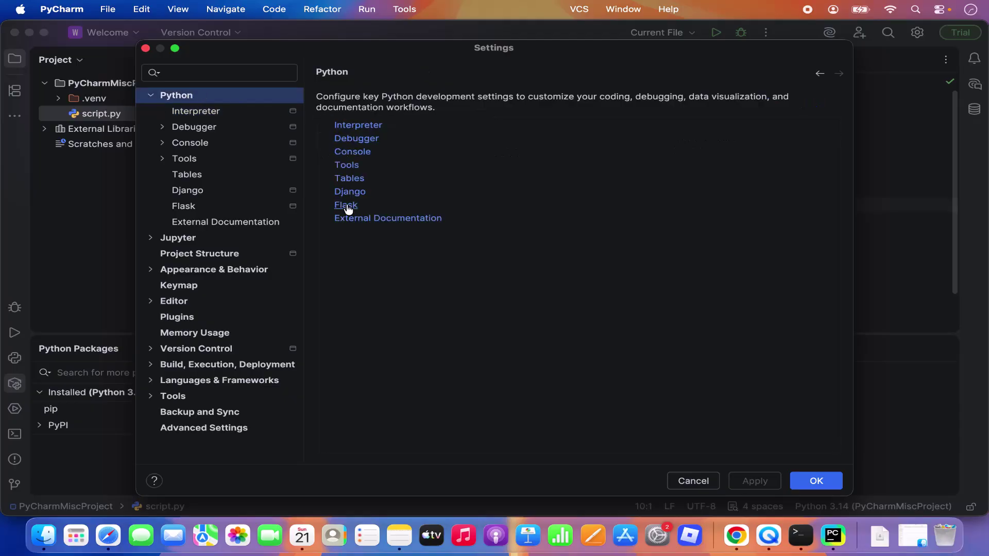
pyautogui.click(365, 127)
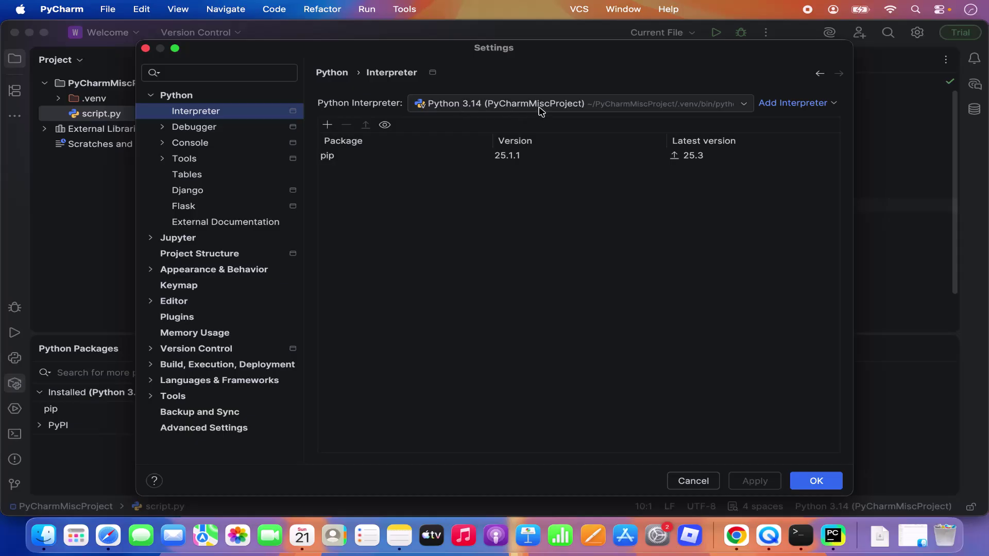
# Open the form for adding a local interpreter, examine the available base Python versions, and cancel it.
pyautogui.click(793, 102)
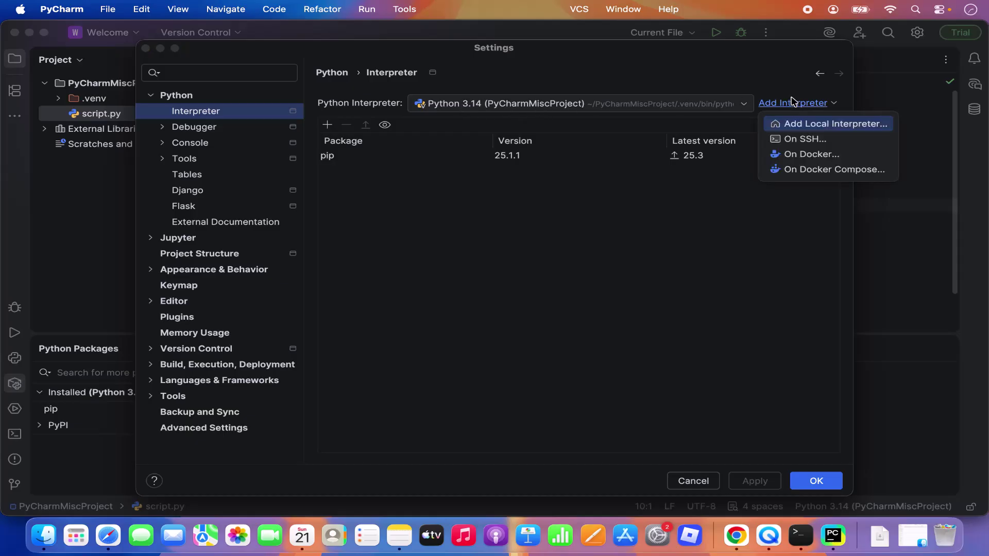
pyautogui.click(806, 129)
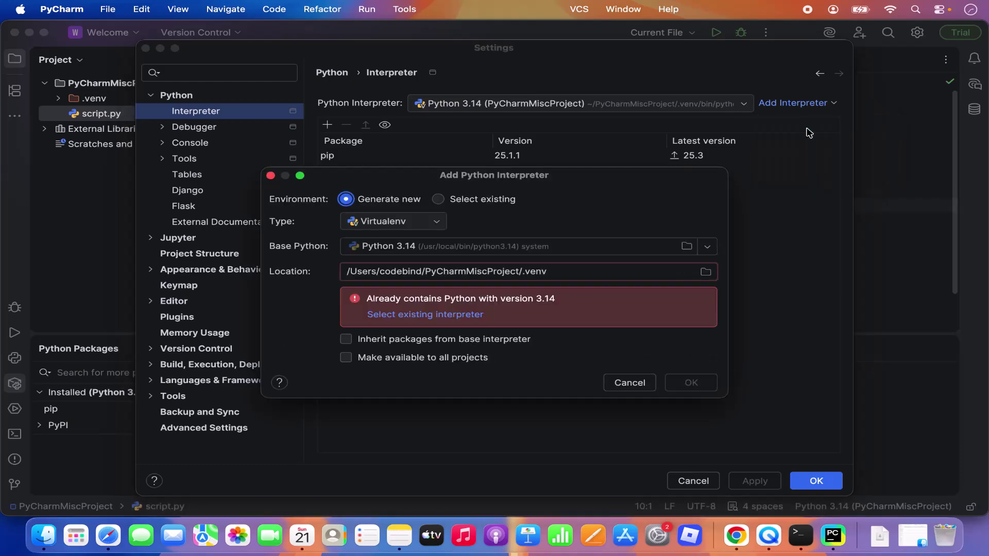
pyautogui.click(486, 253)
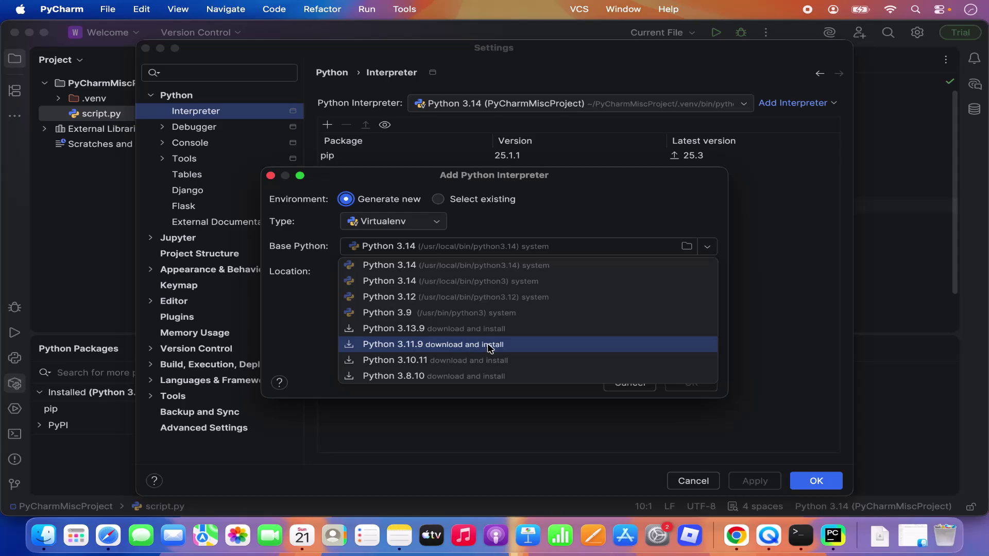
pyautogui.click(303, 332)
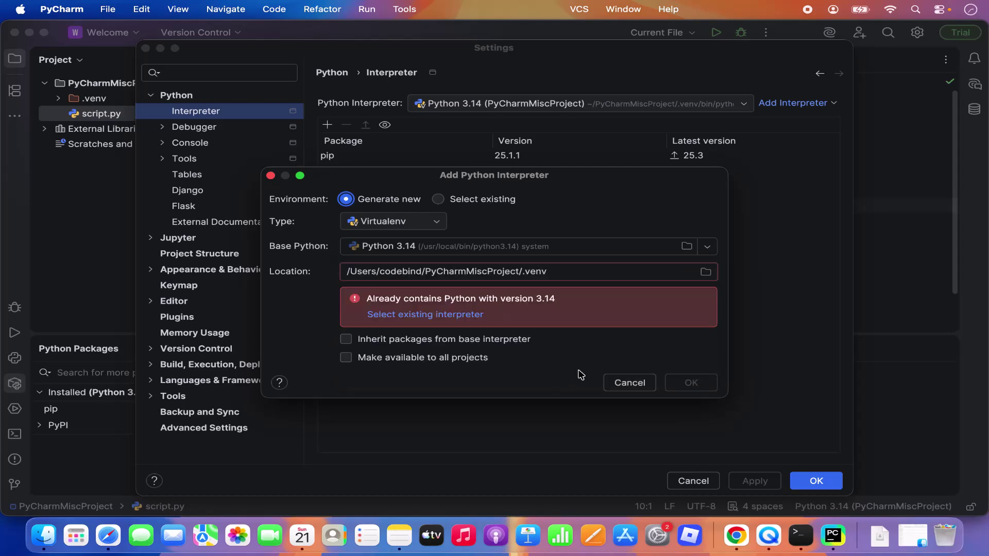
pyautogui.click(608, 386)
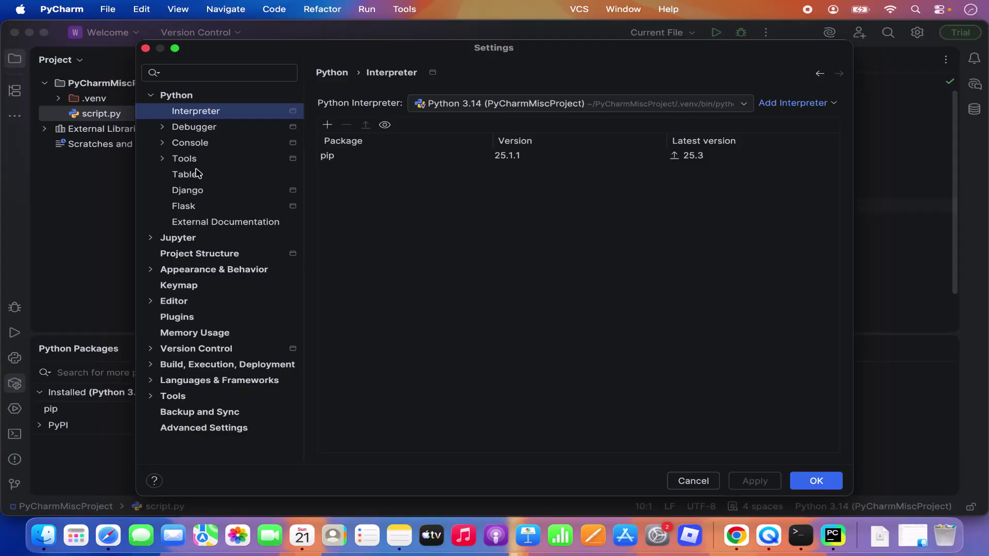
# View the Jupyter and Plugins pages of the settings, and close the settings.
pyautogui.click(189, 238)
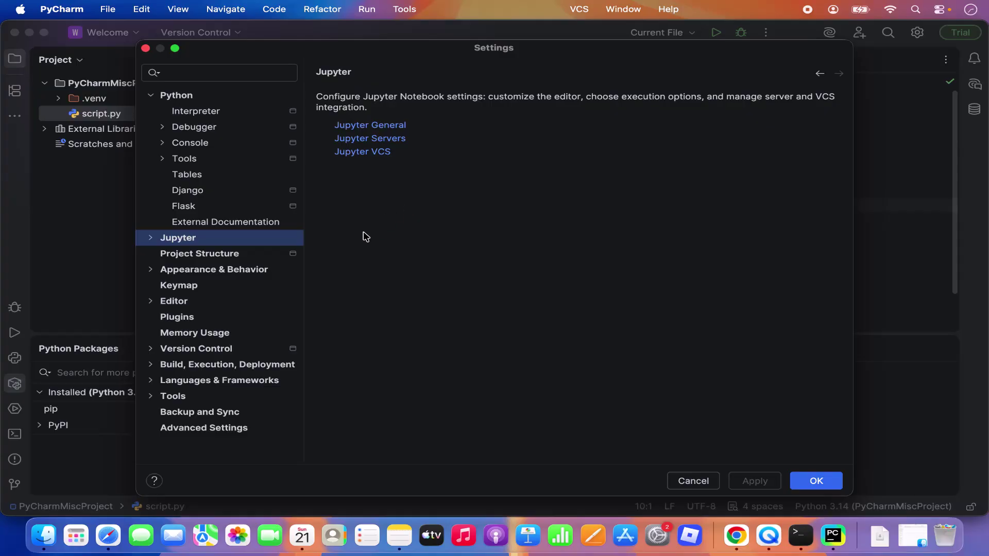
pyautogui.click(187, 317)
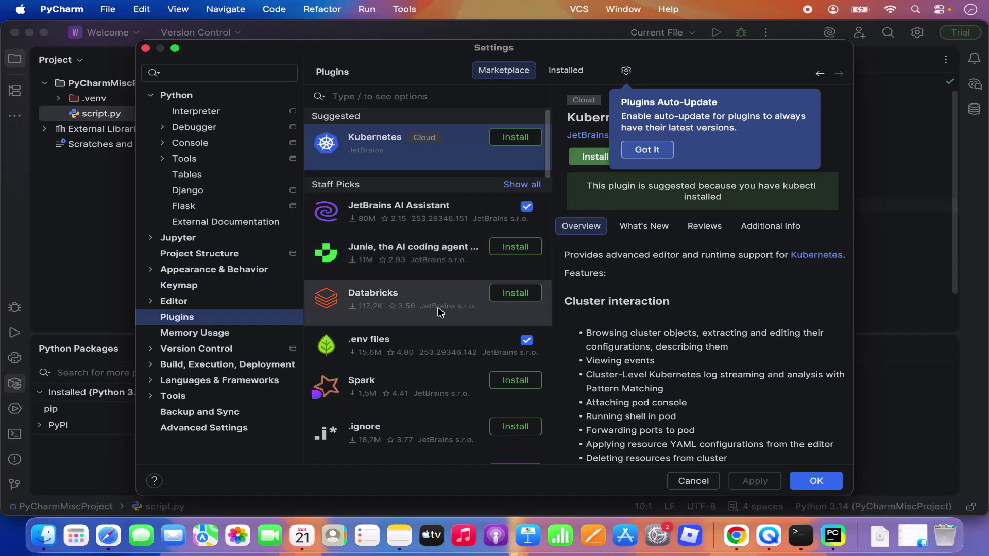
pyautogui.click(145, 48)
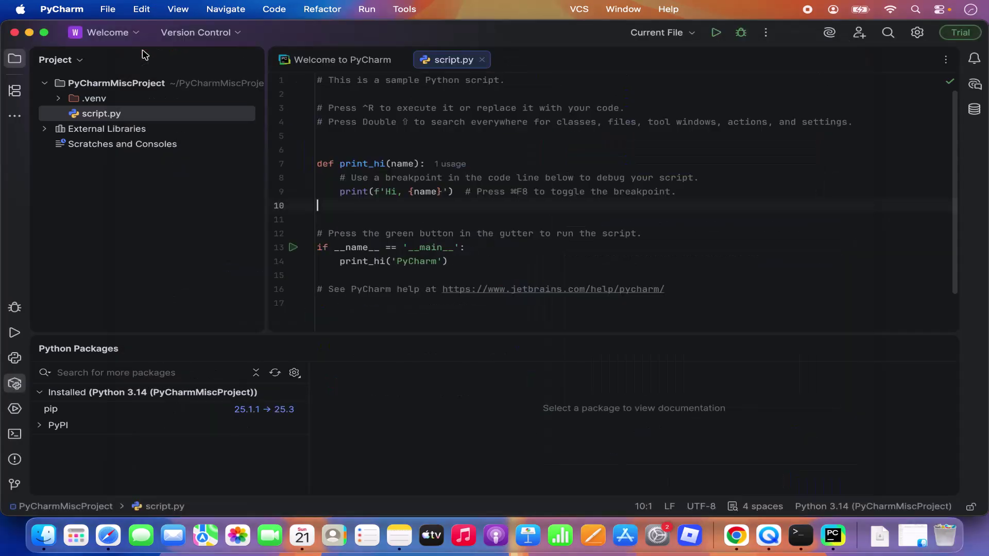